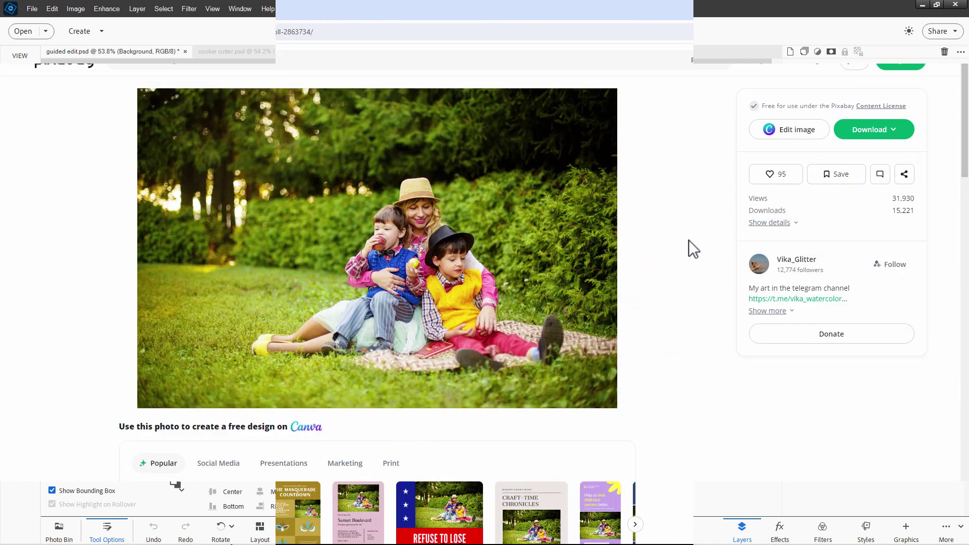
Download the 1920×1280 park photo from Pixabay as the-park-2863734_1920.jpg into Projects.
{"action": "left_click", "coordinate": [363, 31]}
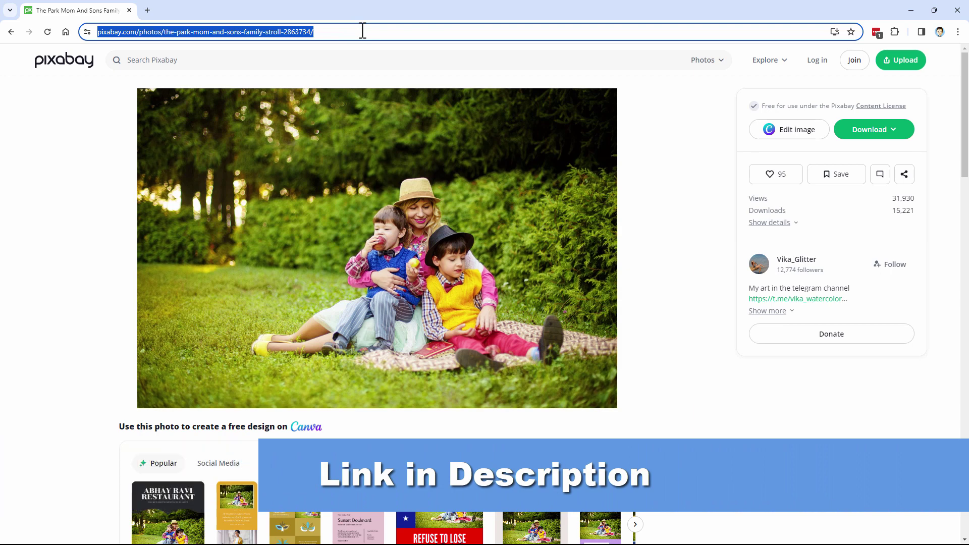
{"action": "left_click", "coordinate": [876, 134]}
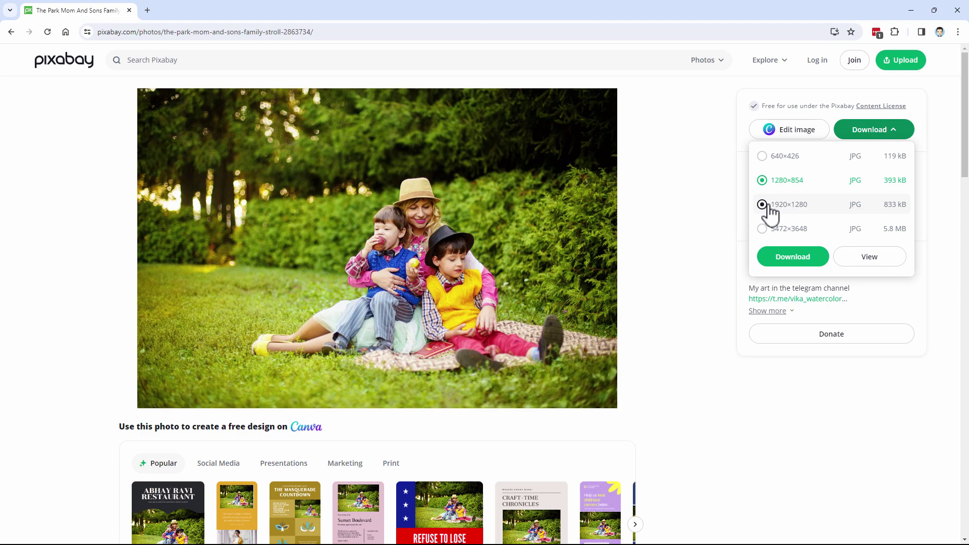
{"action": "left_click", "coordinate": [763, 208]}
{"action": "left_click", "coordinate": [791, 259]}
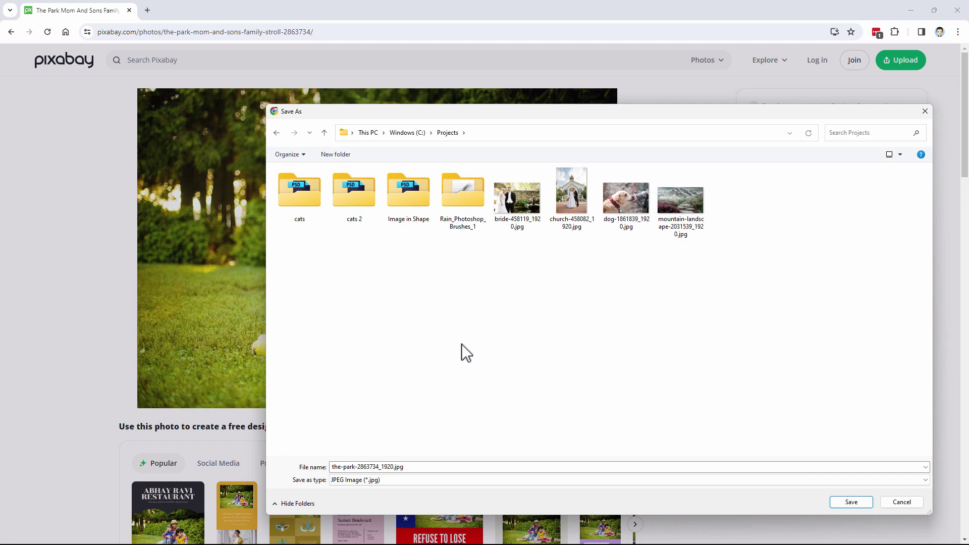
{"action": "left_click", "coordinate": [852, 502]}
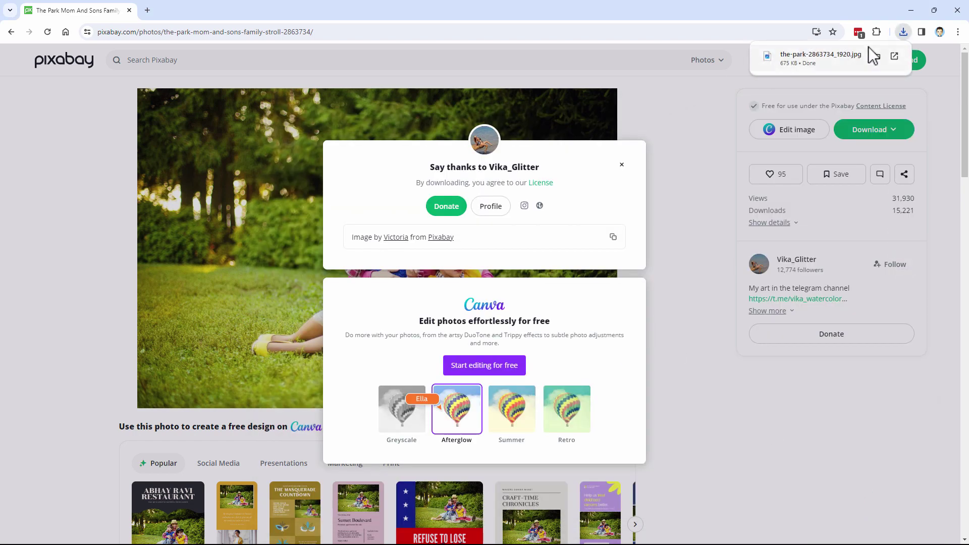
Close all open documents and open the-park-2863734_1920.jpg in the editor, docking its window.
{"action": "left_click", "coordinate": [958, 11]}
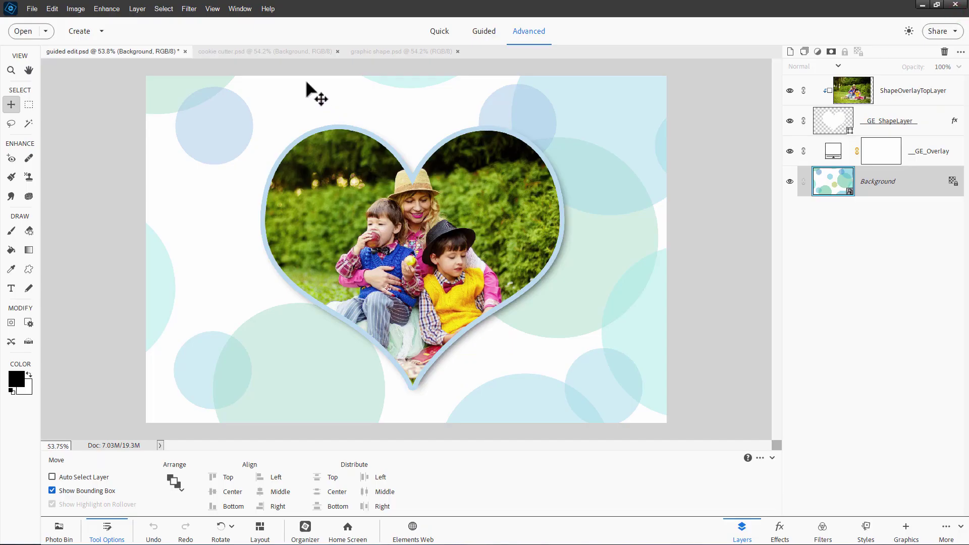
{"action": "left_click", "coordinate": [186, 51]}
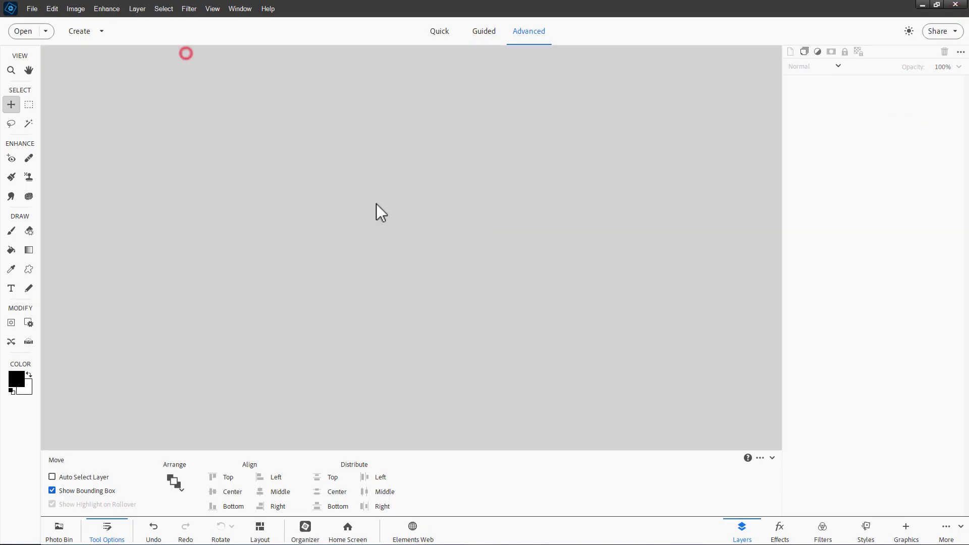
{"action": "left_click", "coordinate": [33, 11]}
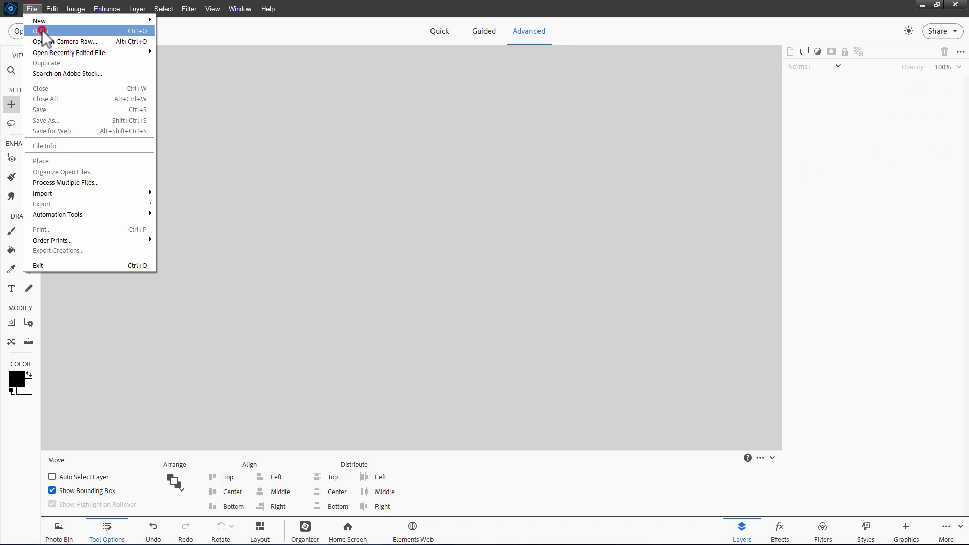
{"action": "left_click", "coordinate": [41, 25]}
{"action": "left_click_drag", "start_coordinate": [644, 290], "coordinate": [644, 310]}
{"action": "left_click", "coordinate": [551, 345]}
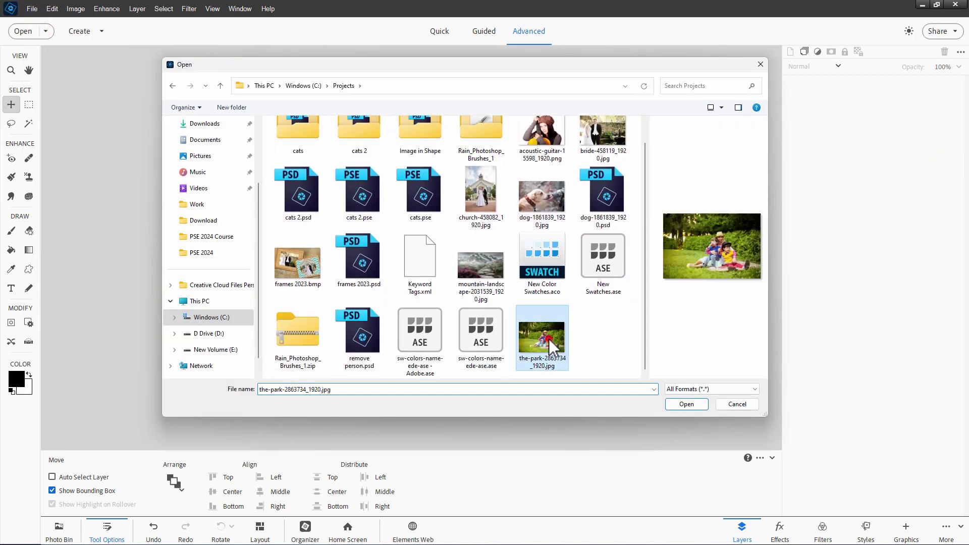
{"action": "left_click", "coordinate": [686, 404]}
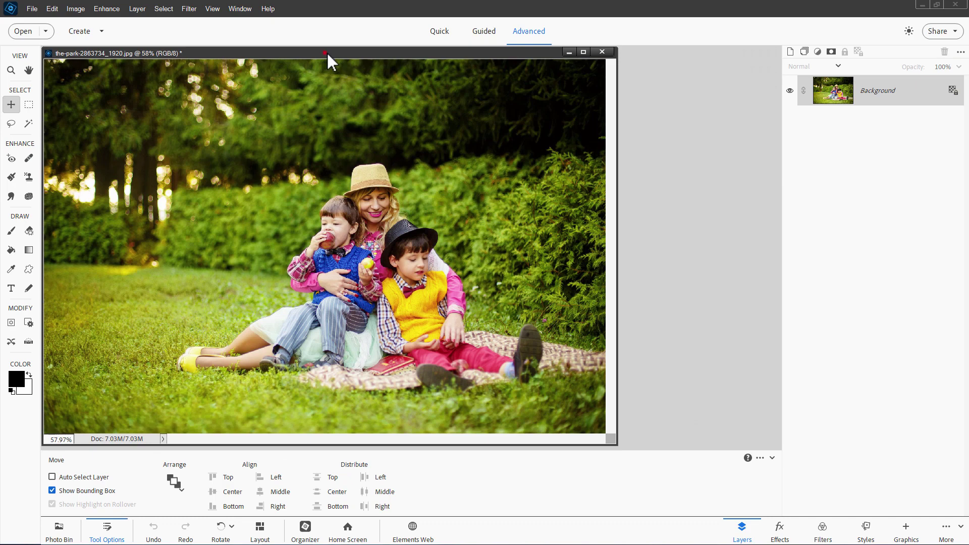
{"action": "left_click_drag", "start_coordinate": [326, 52], "coordinate": [404, 52]}
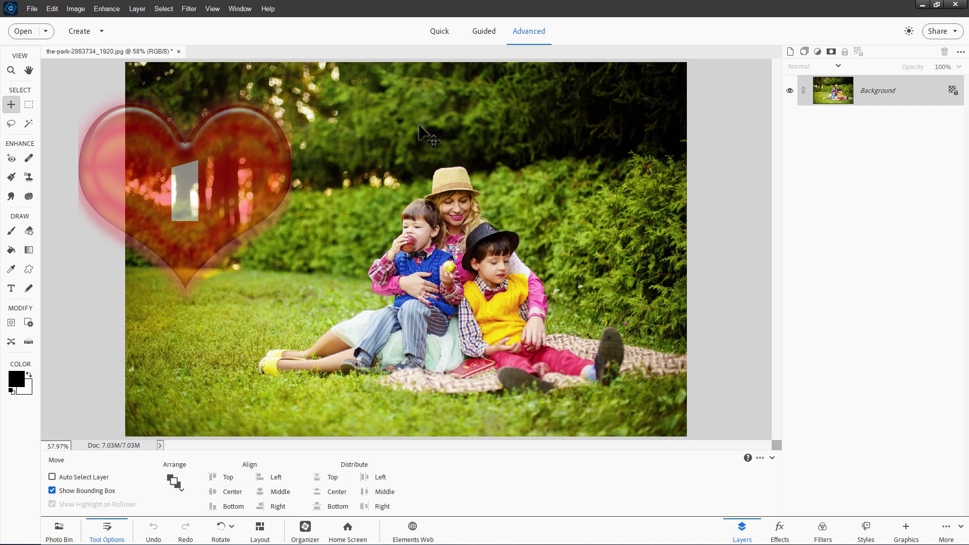
Start the Guided Fun Edits Shape Overlay Effect and place a heart shape on the photo.
{"action": "left_click", "coordinate": [488, 31]}
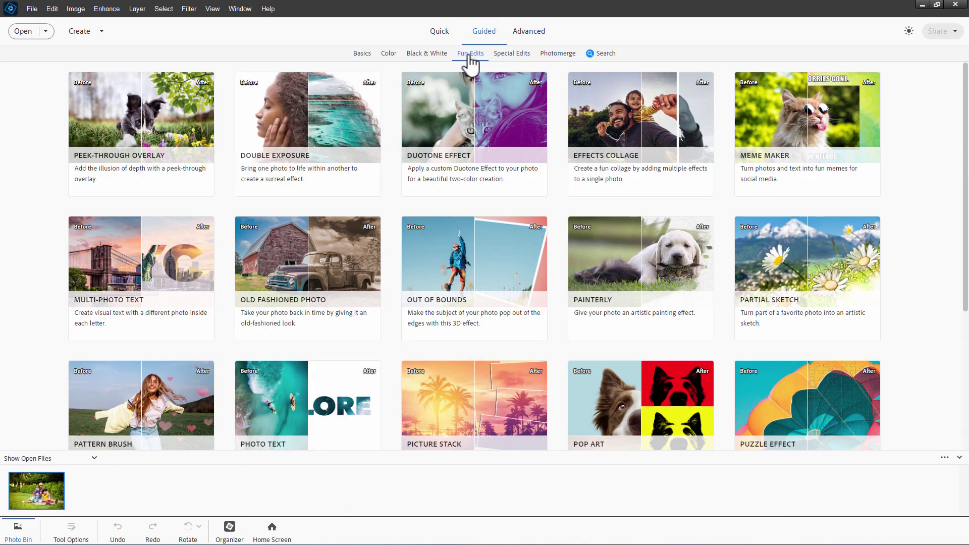
{"action": "scroll", "coordinate": [437, 198], "scroll_direction": "down", "scroll_amount": 4}
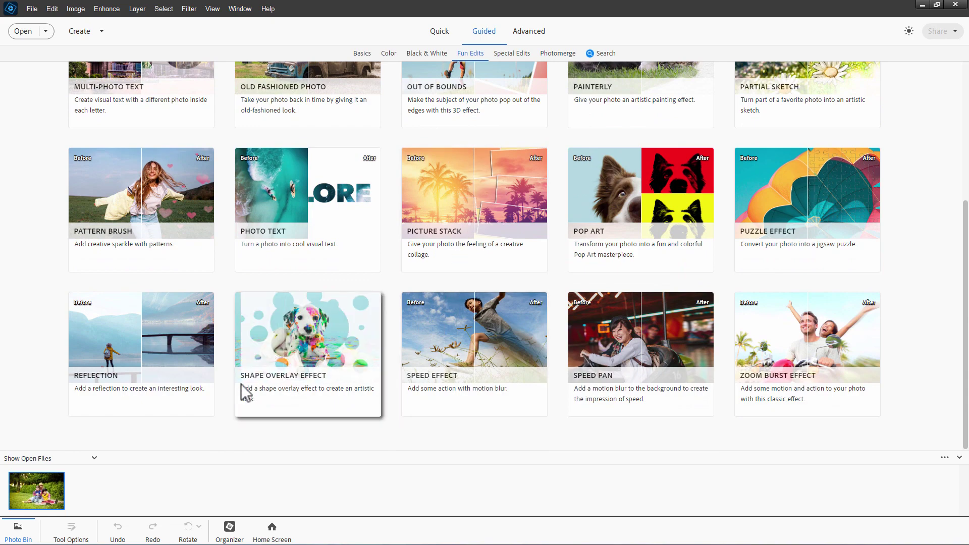
{"action": "left_click", "coordinate": [314, 348]}
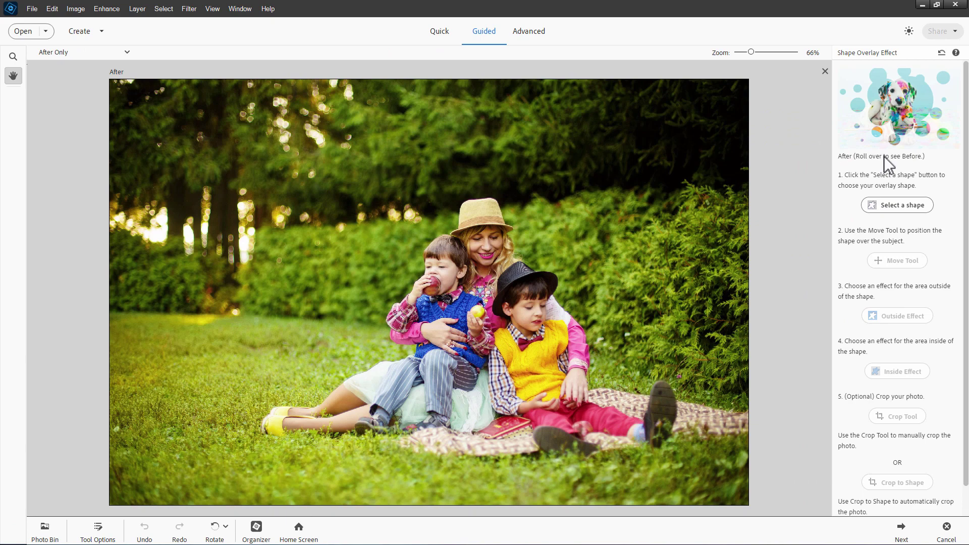
{"action": "left_click", "coordinate": [893, 205]}
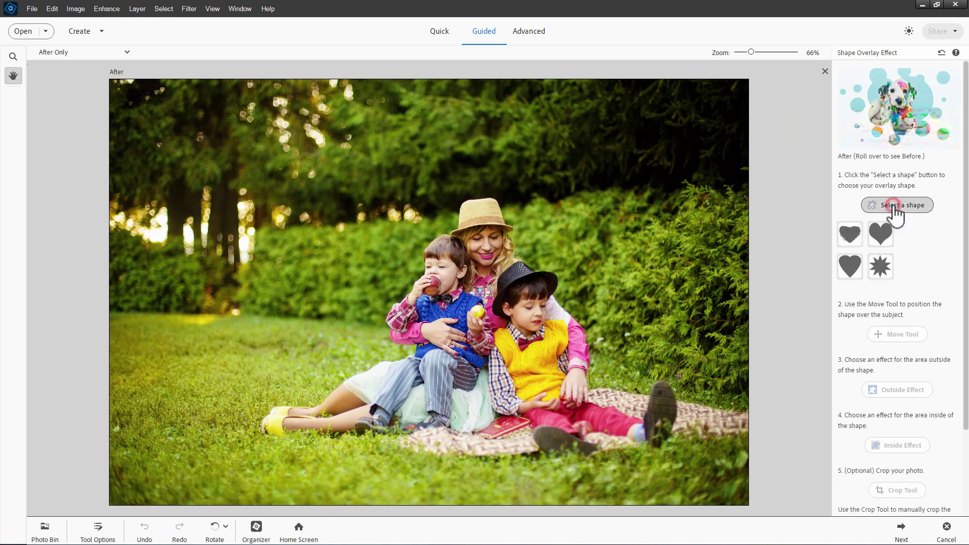
{"action": "left_click", "coordinate": [879, 236]}
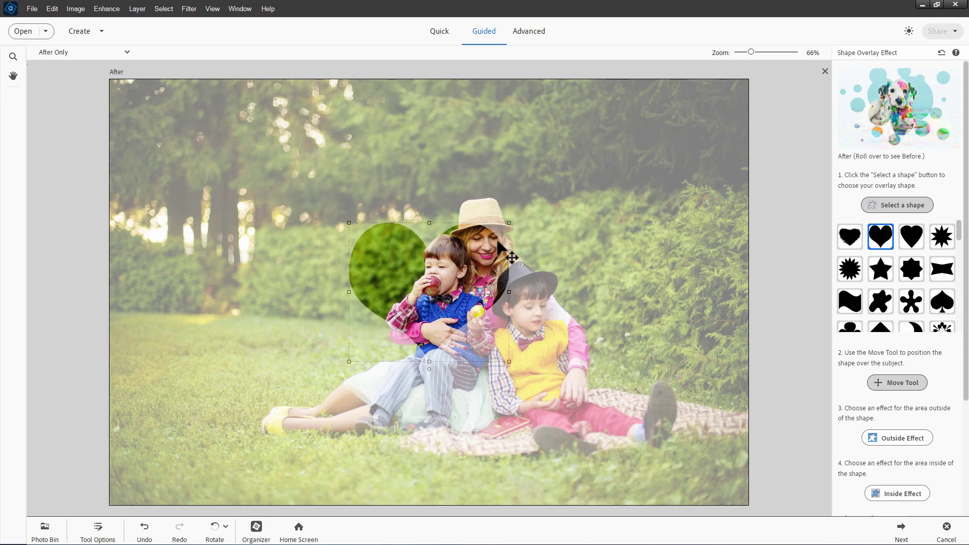
Enlarge the heart to cover the seated family, centre it over them, and commit.
{"action": "left_click_drag", "start_coordinate": [510, 224], "coordinate": [636, 117]}
{"action": "left_click_drag", "start_coordinate": [530, 217], "coordinate": [514, 272]}
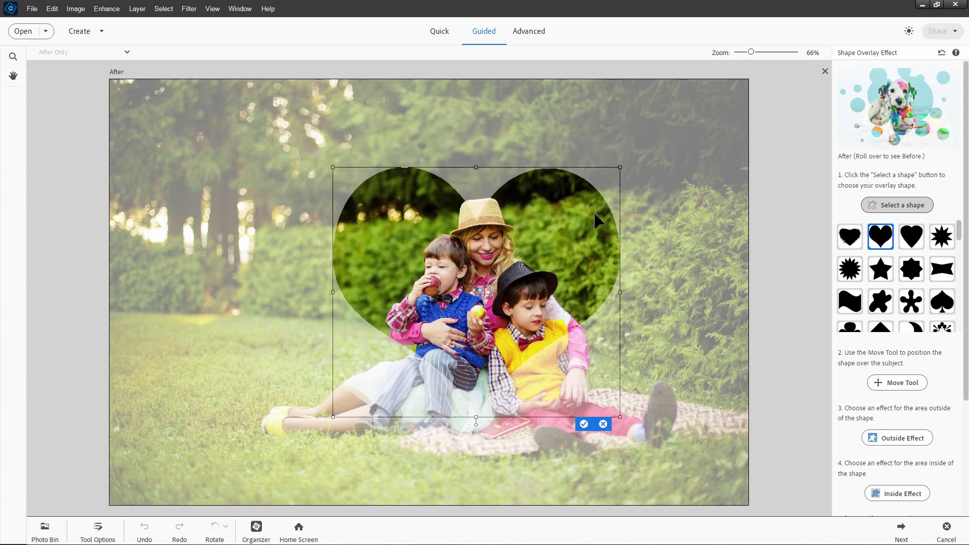
{"action": "left_click_drag", "start_coordinate": [619, 167], "coordinate": [660, 130]}
{"action": "left_click_drag", "start_coordinate": [598, 197], "coordinate": [579, 218]}
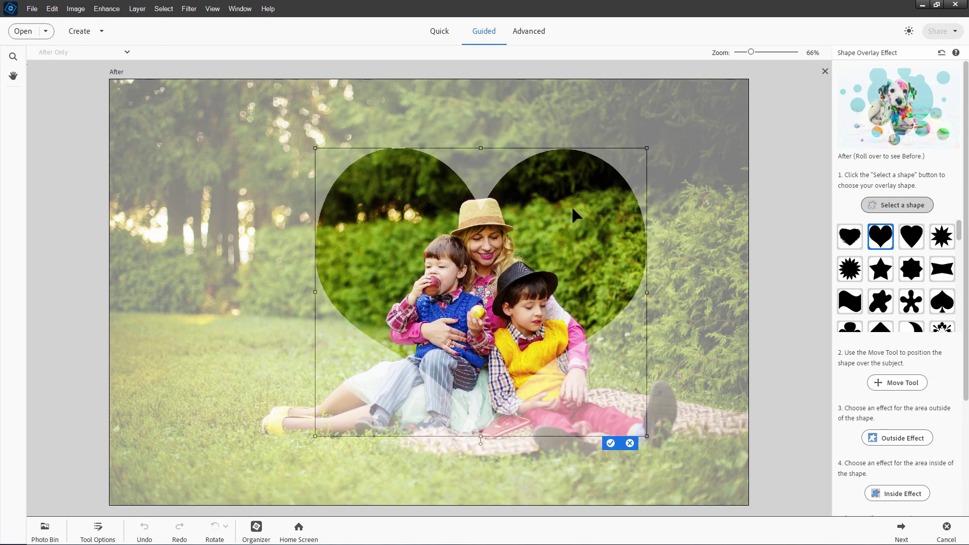
{"action": "left_click", "coordinate": [610, 444]}
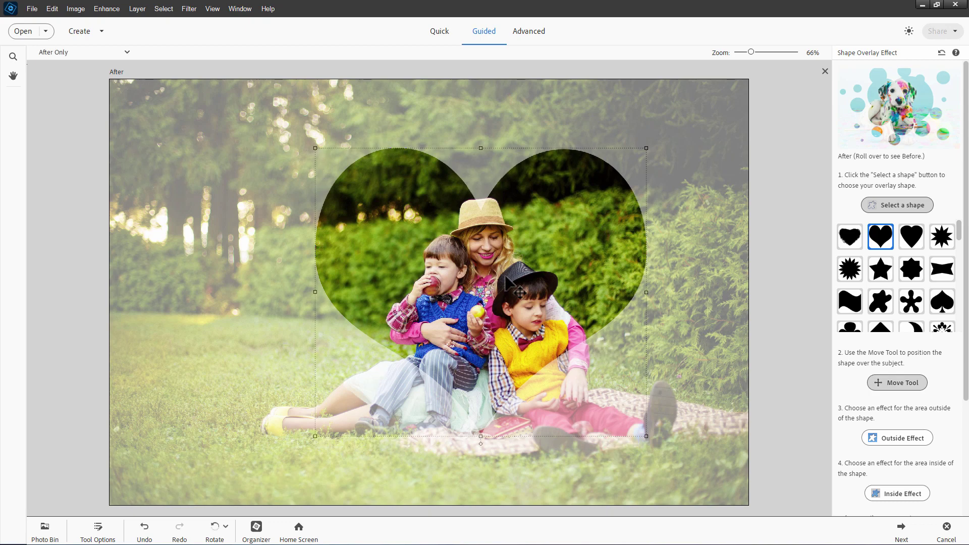
Nudge the heart, try the extrude outside effect, then keep the plain faded wash outside.
{"action": "left_click", "coordinate": [892, 382]}
{"action": "left_click_drag", "start_coordinate": [581, 298], "coordinate": [581, 292]}
{"action": "scroll", "coordinate": [961, 413], "scroll_direction": "down", "scroll_amount": 3}
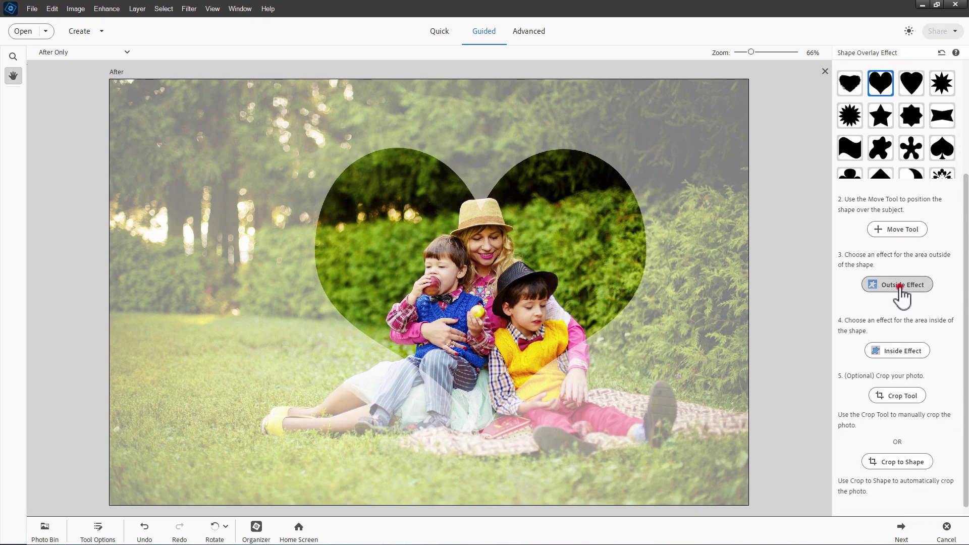
{"action": "left_click", "coordinate": [902, 284]}
{"action": "left_click", "coordinate": [940, 243]}
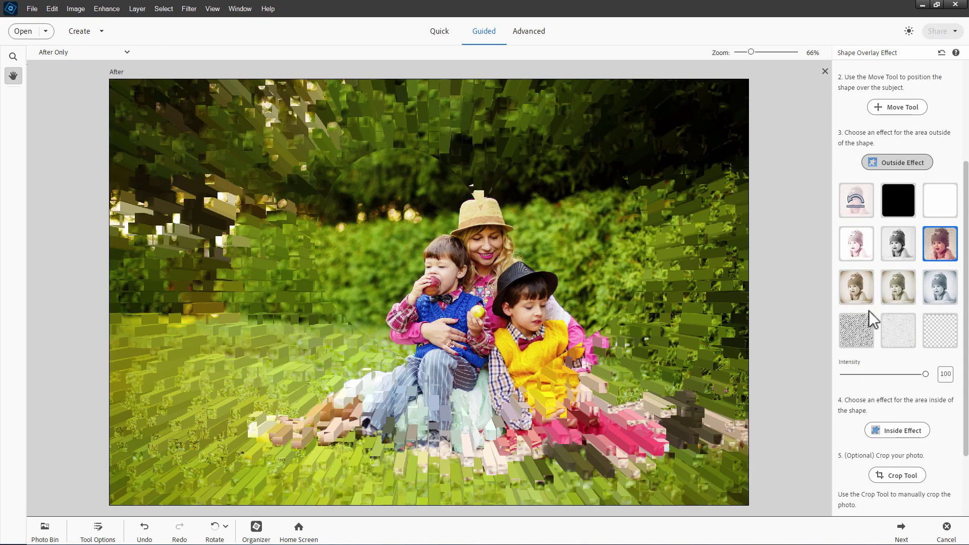
{"action": "left_click", "coordinate": [856, 213]}
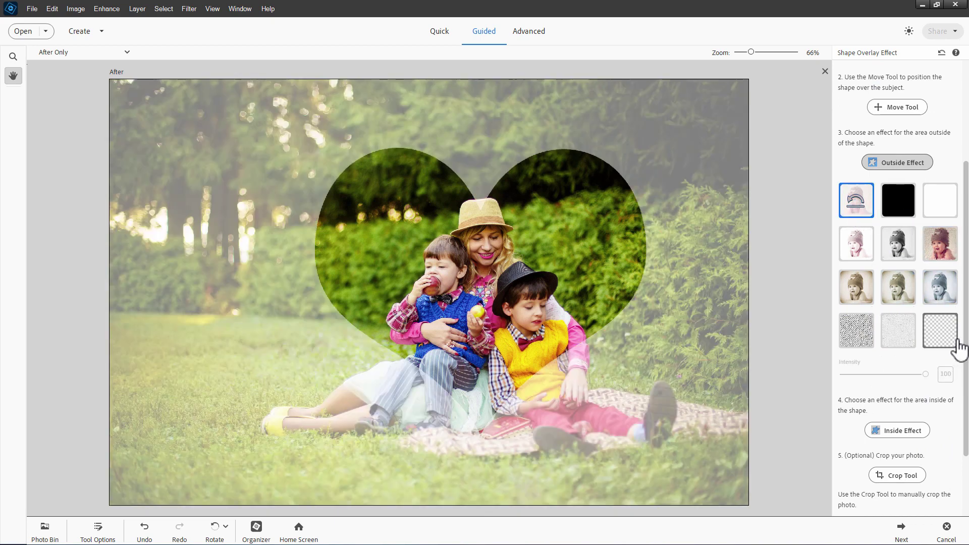
Try purple tint and sketch inside effects, then leave the heart's interior with no effect.
{"action": "left_click_drag", "start_coordinate": [965, 342], "coordinate": [965, 419]}
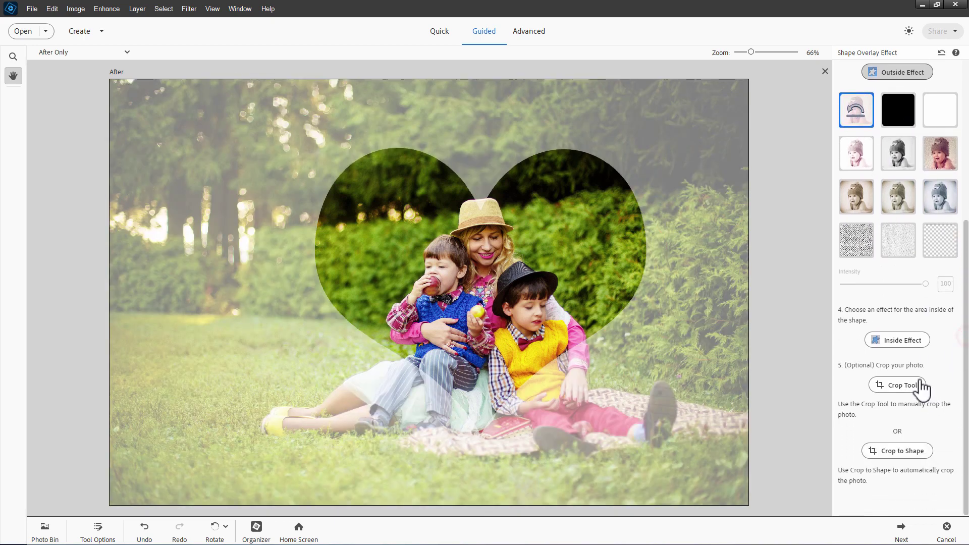
{"action": "left_click", "coordinate": [901, 346]}
{"action": "left_click", "coordinate": [939, 251]}
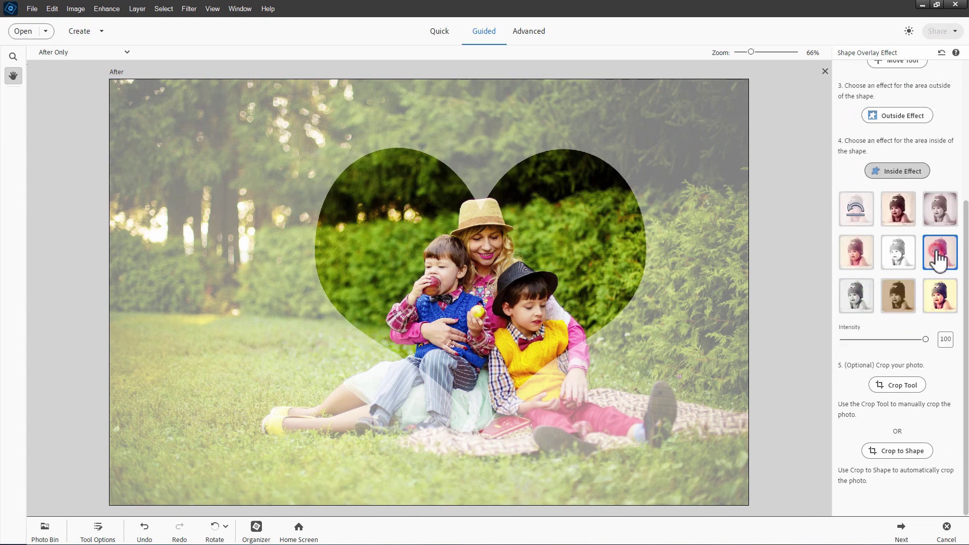
{"action": "left_click", "coordinate": [894, 252]}
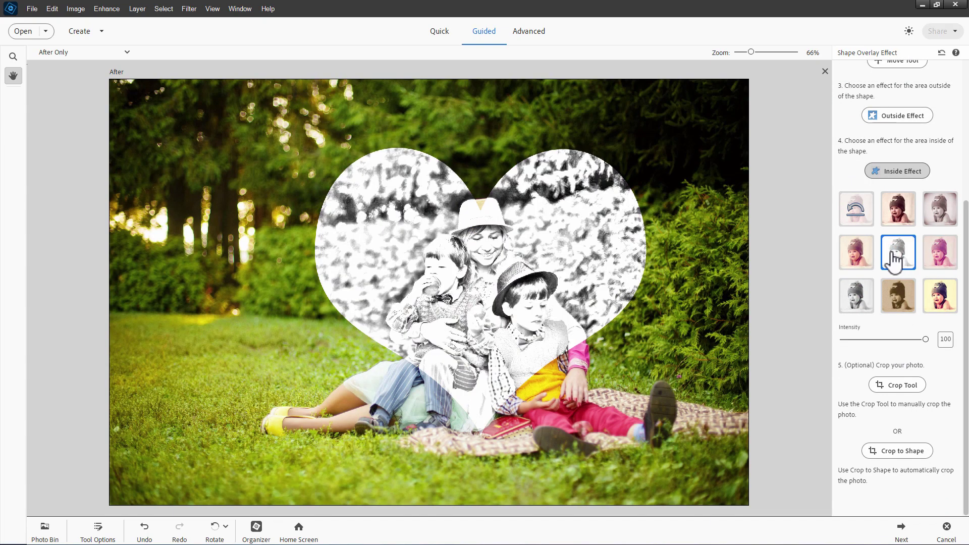
{"action": "left_click", "coordinate": [861, 202]}
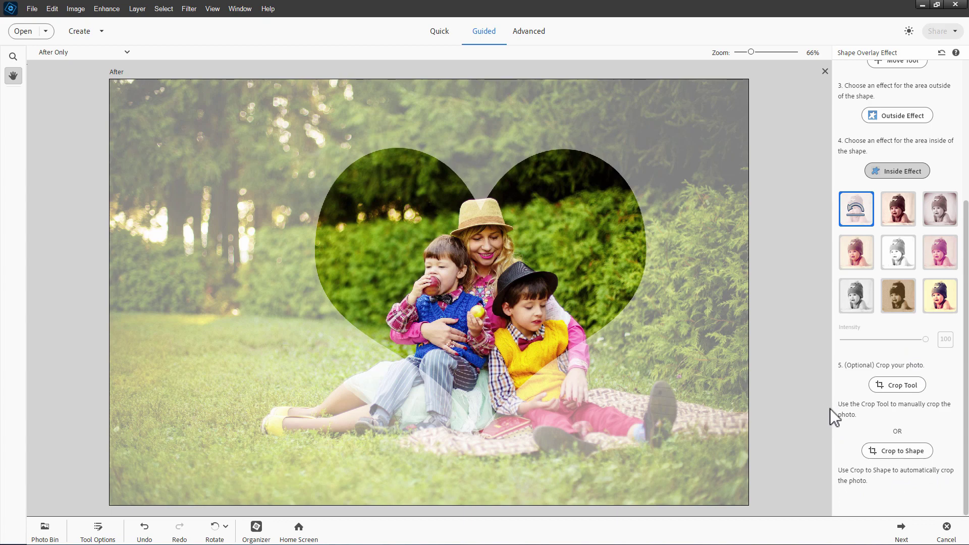
Continue in Advanced mode, hide the __GE_Overlay layer, and select the Background layer.
{"action": "left_click", "coordinate": [902, 530]}
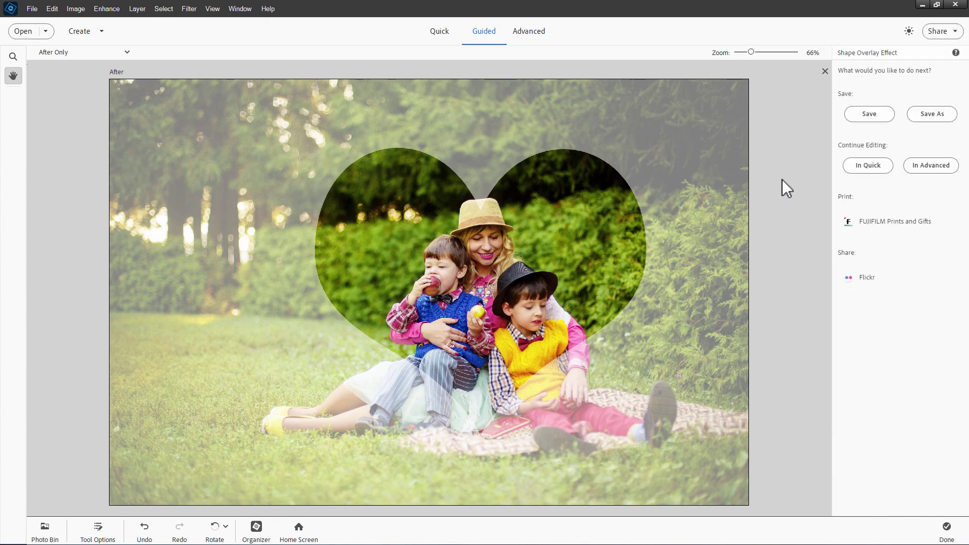
{"action": "left_click", "coordinate": [931, 166]}
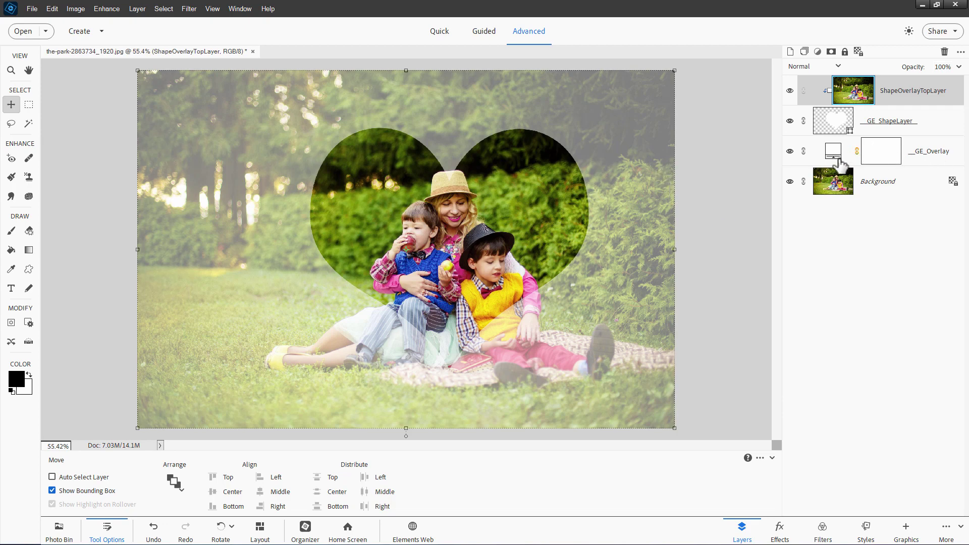
{"action": "left_click", "coordinate": [789, 151]}
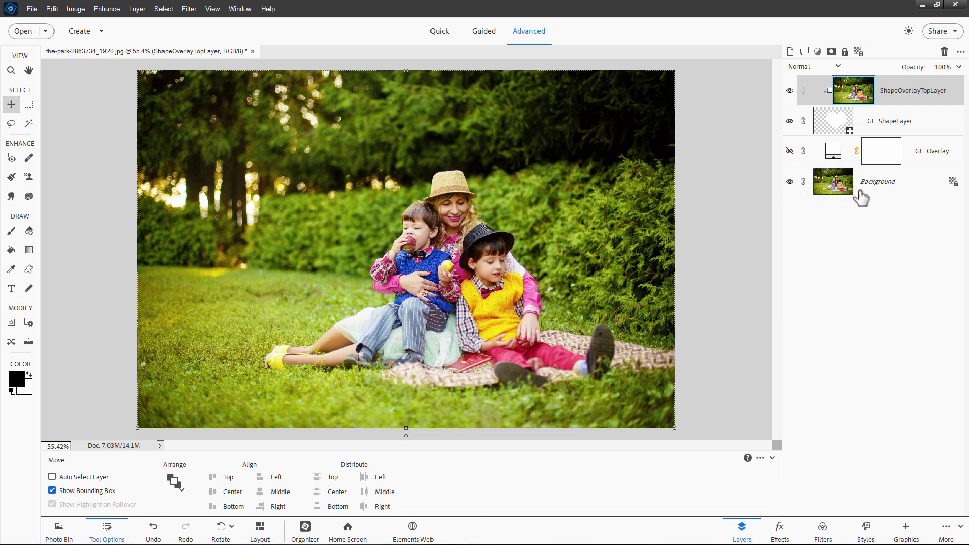
{"action": "left_click", "coordinate": [907, 186]}
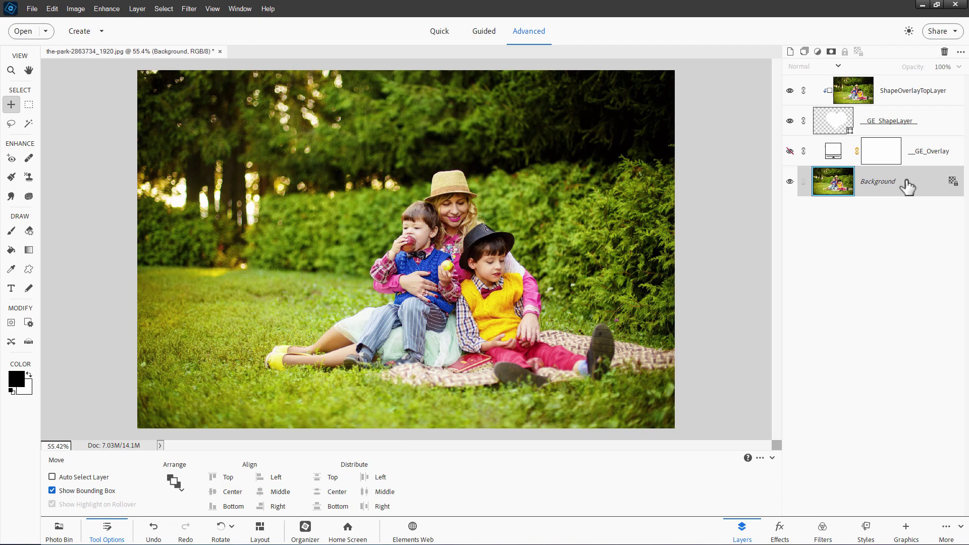
Apply the pale cherry-pattern background from the Graphics Backgrounds behind the heart photo.
{"action": "left_click", "coordinate": [908, 531]}
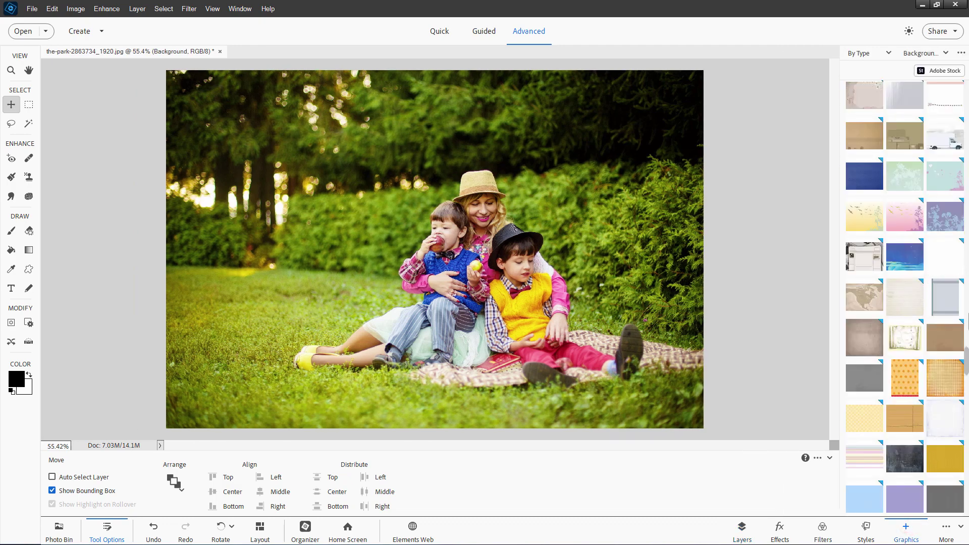
{"action": "scroll", "coordinate": [939, 112], "scroll_direction": "up", "scroll_amount": 10}
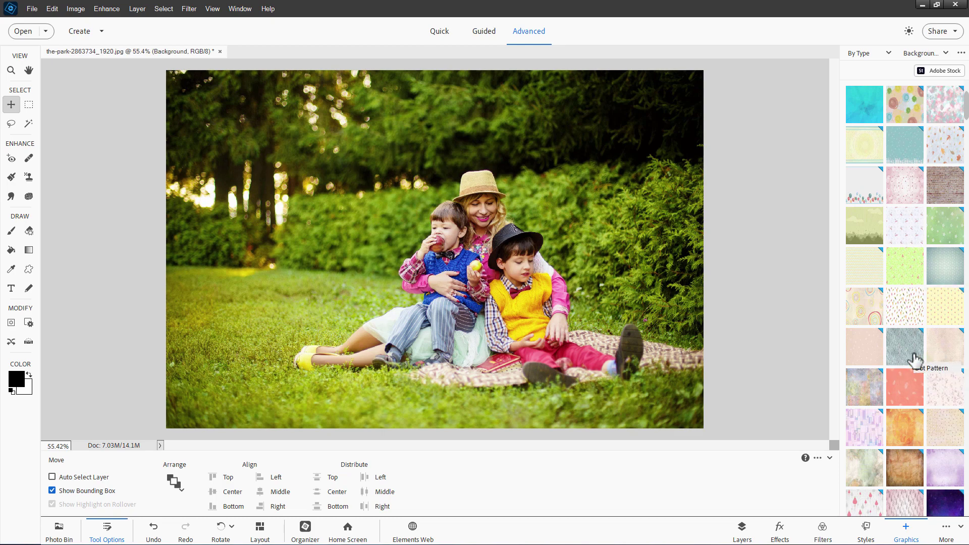
{"action": "double_click", "coordinate": [908, 222]}
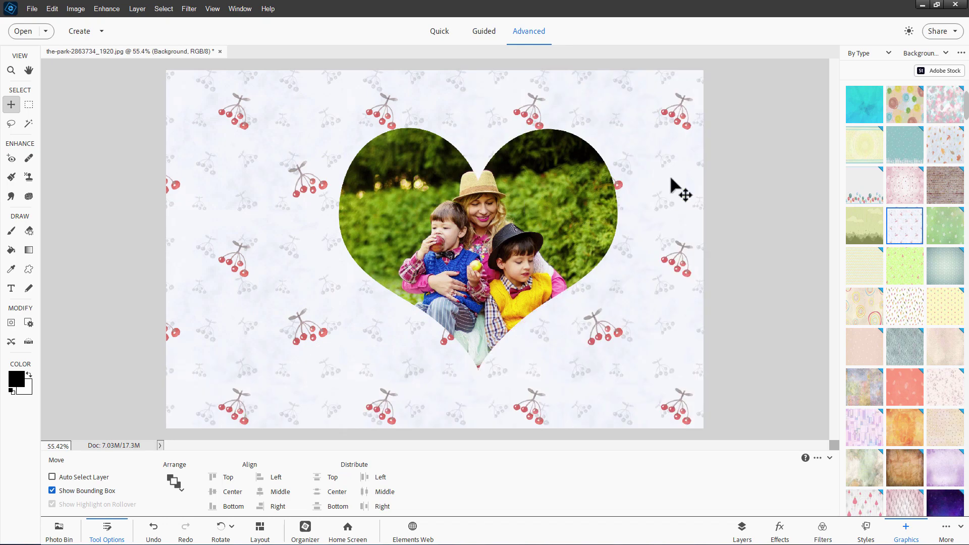
Select ShapeOverlayTopLayer and the heart layer, shift them left, and scale to 118.98%.
{"action": "left_click", "coordinate": [741, 530]}
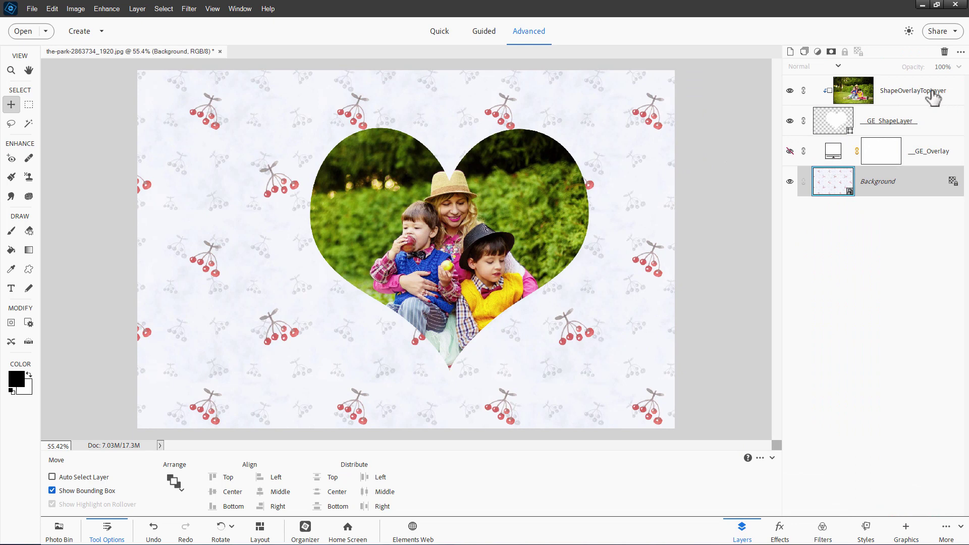
{"action": "left_click", "coordinate": [895, 94]}
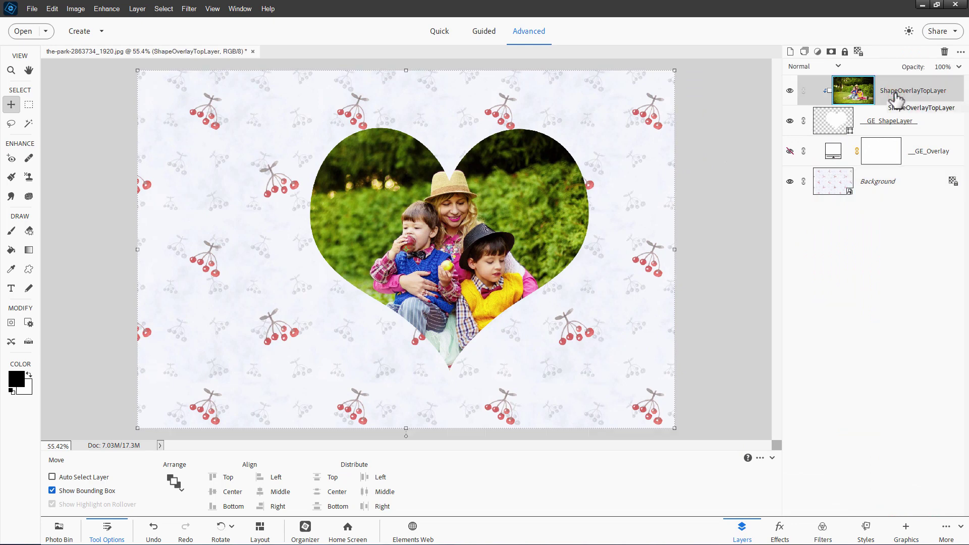
{"action": "left_click", "coordinate": [925, 124], "text": "ctrl"}
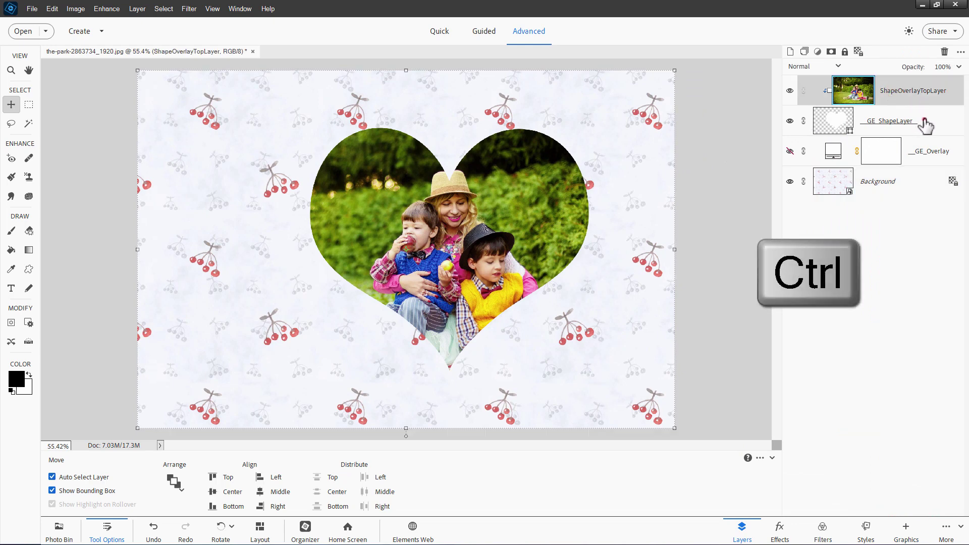
{"action": "left_click_drag", "start_coordinate": [559, 220], "coordinate": [520, 228]}
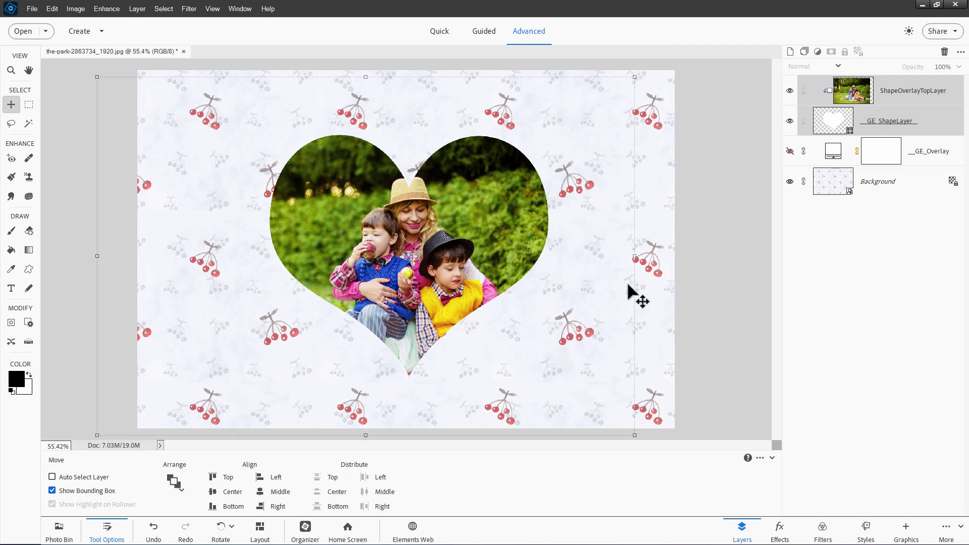
{"action": "left_click_drag", "start_coordinate": [635, 76], "coordinate": [709, 37]}
{"action": "left_click_drag", "start_coordinate": [525, 186], "coordinate": [468, 228]}
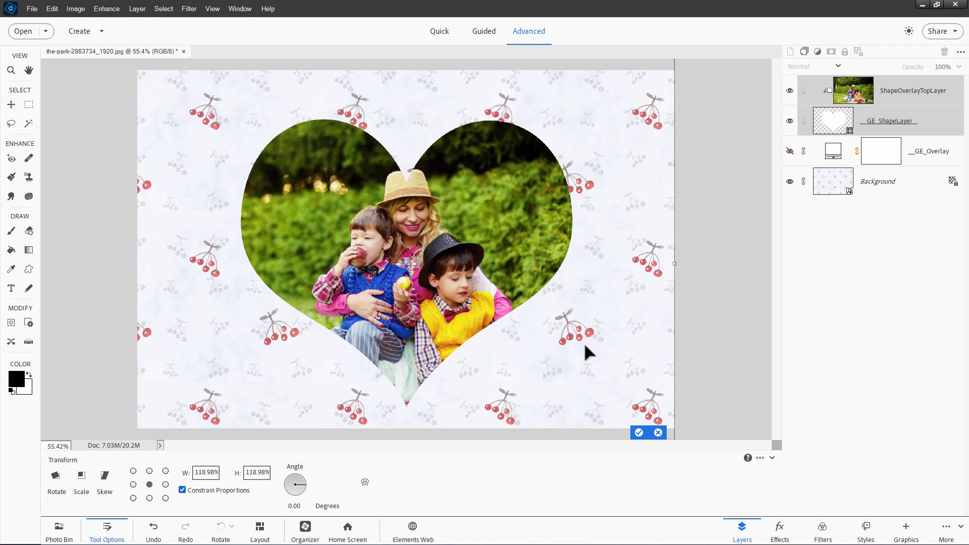
{"action": "left_click", "coordinate": [639, 433]}
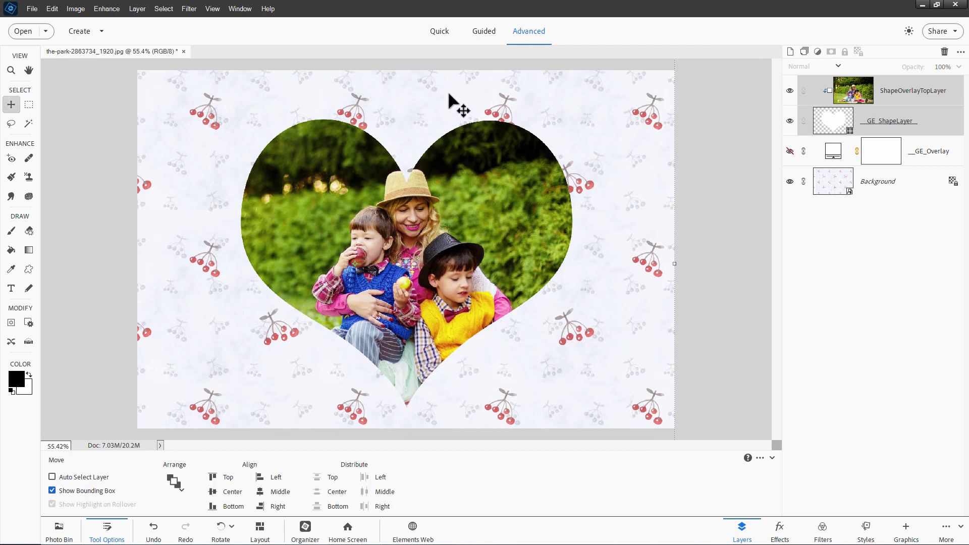
{"action": "left_click", "coordinate": [865, 530]}
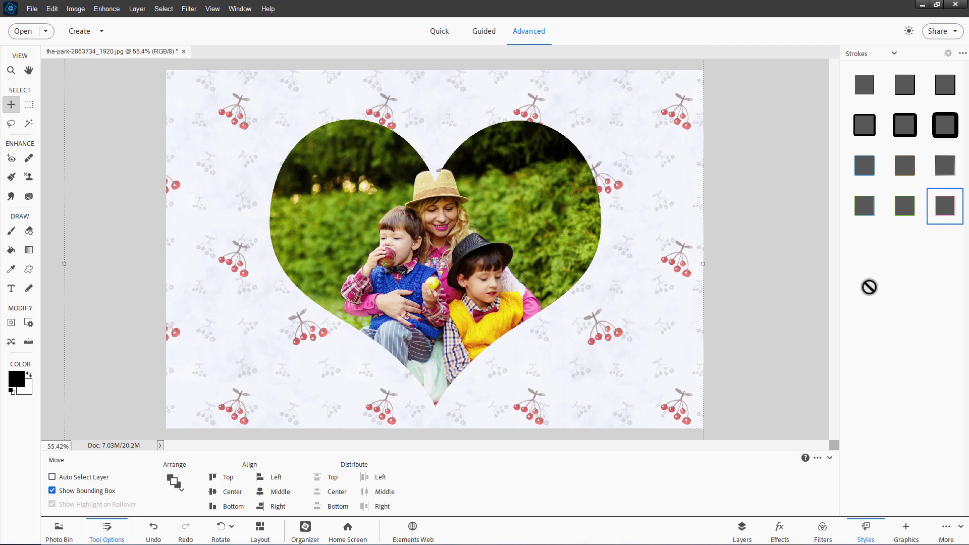
Add a soft drop shadow style to the heart photo and dismiss the canvas size notice.
{"action": "left_click", "coordinate": [894, 53]}
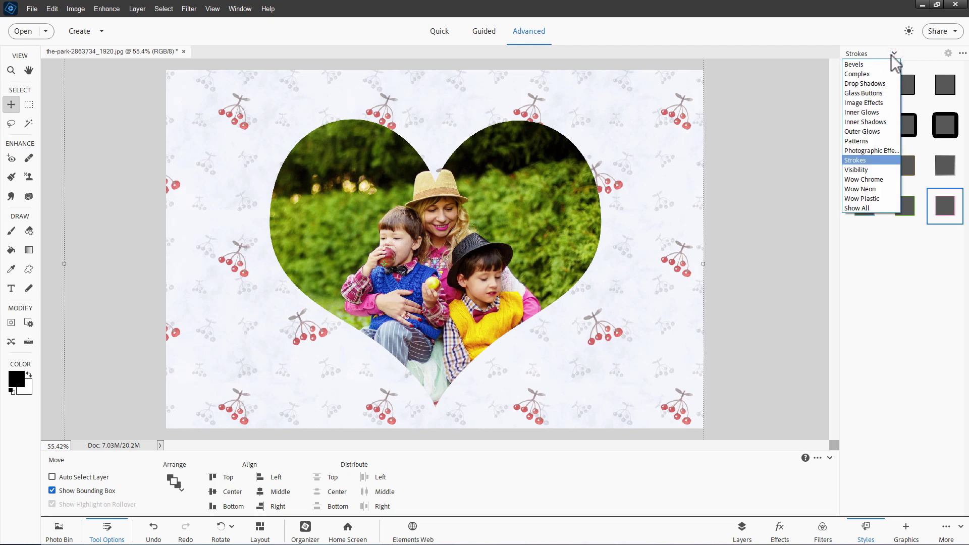
{"action": "left_click", "coordinate": [859, 84]}
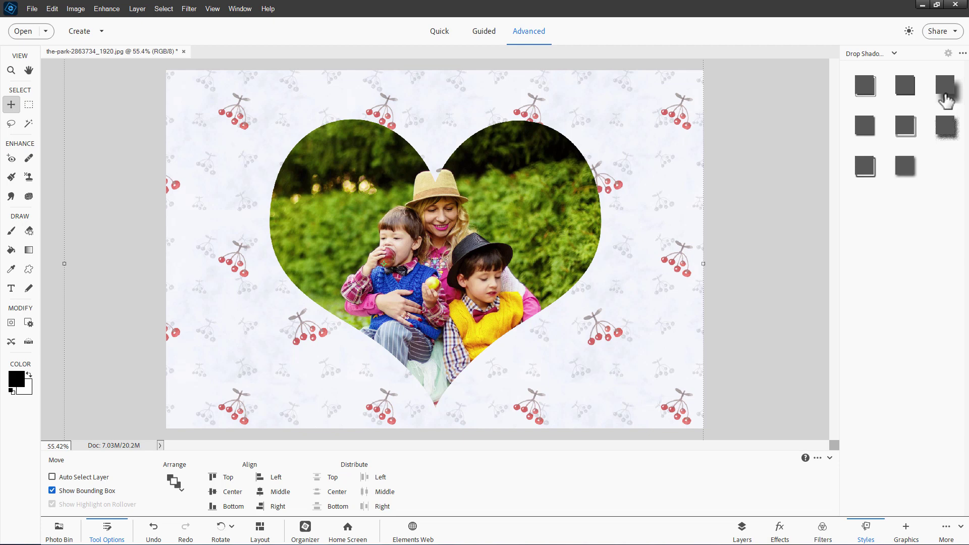
{"action": "left_click", "coordinate": [945, 100]}
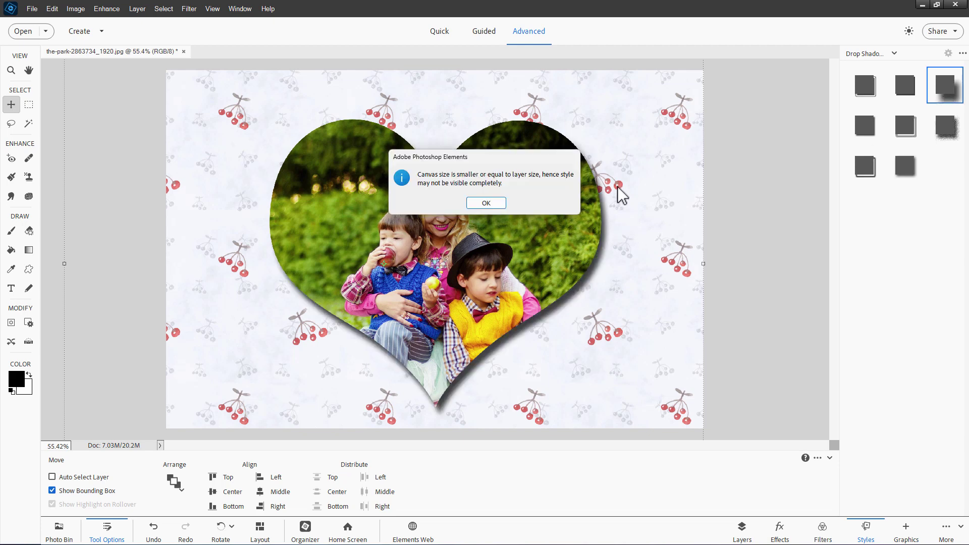
{"action": "left_click", "coordinate": [485, 204]}
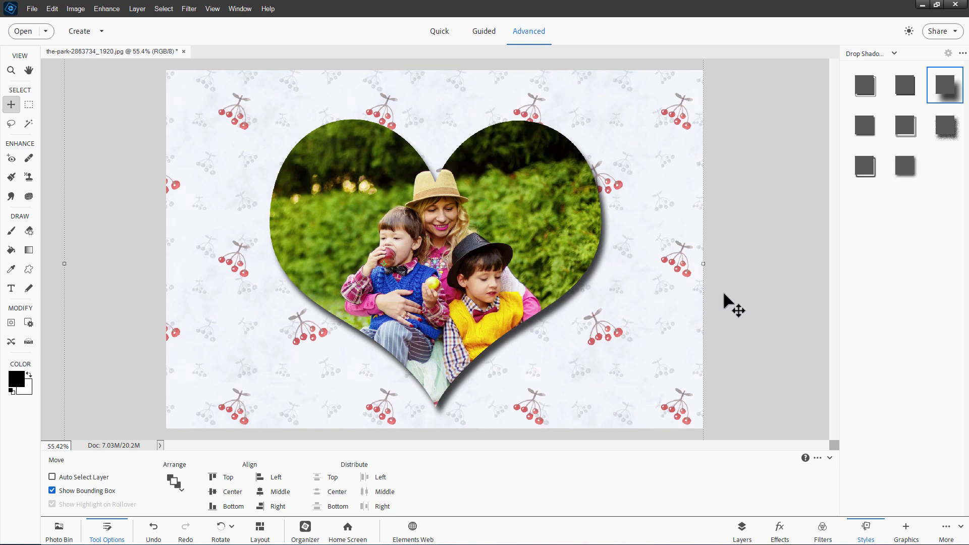
{"action": "left_click", "coordinate": [741, 530]}
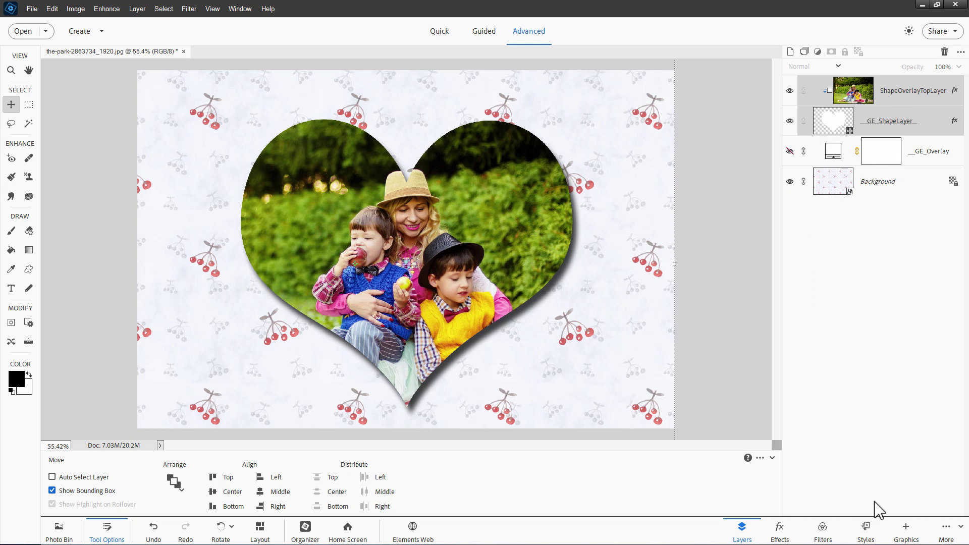
Outline the heart with the thin pink stroke style and select the heart shape layer.
{"action": "left_click", "coordinate": [866, 529]}
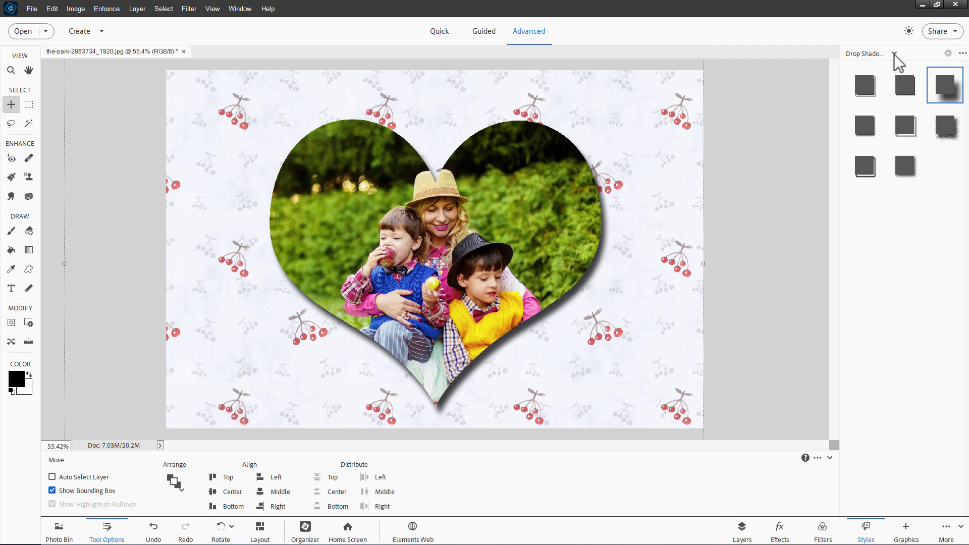
{"action": "left_click", "coordinate": [895, 54]}
{"action": "left_click", "coordinate": [865, 161]}
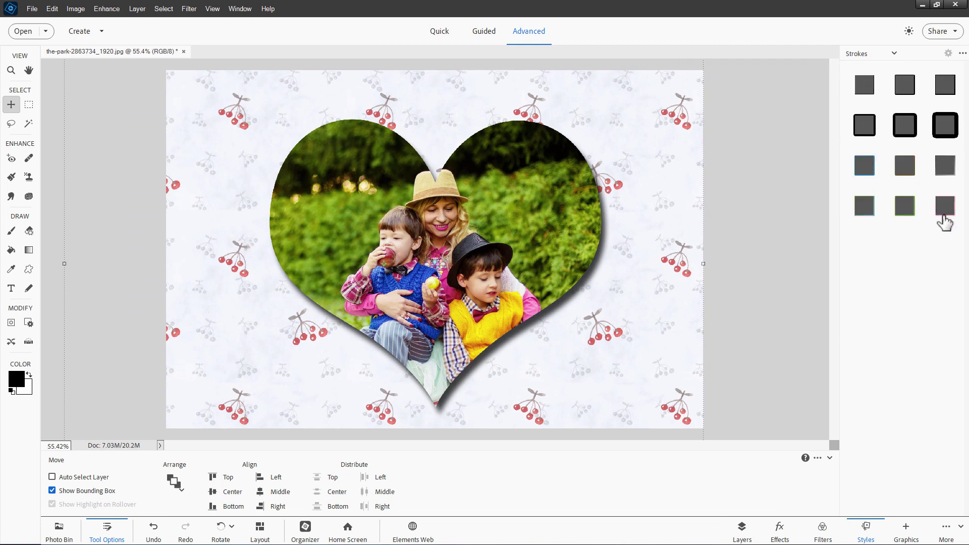
{"action": "left_click", "coordinate": [945, 207]}
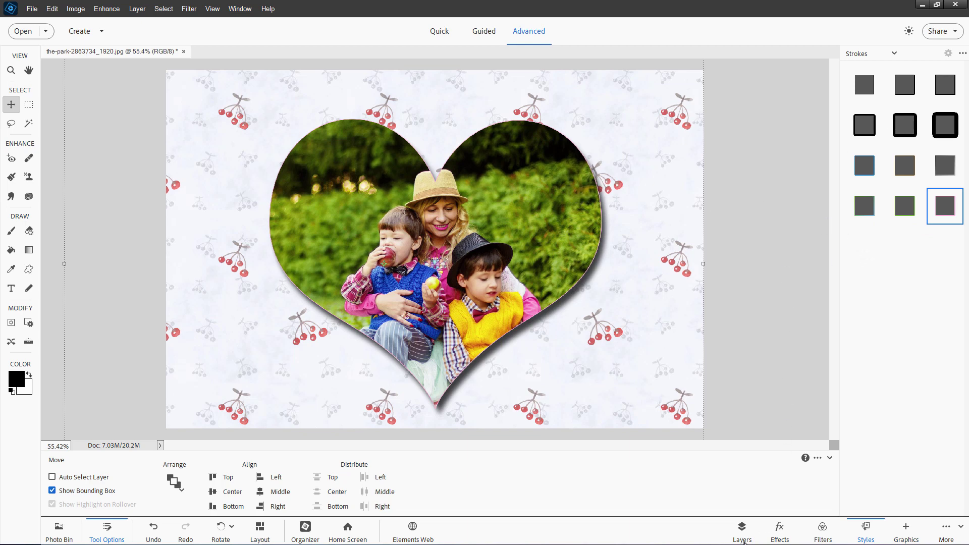
{"action": "left_click", "coordinate": [742, 530]}
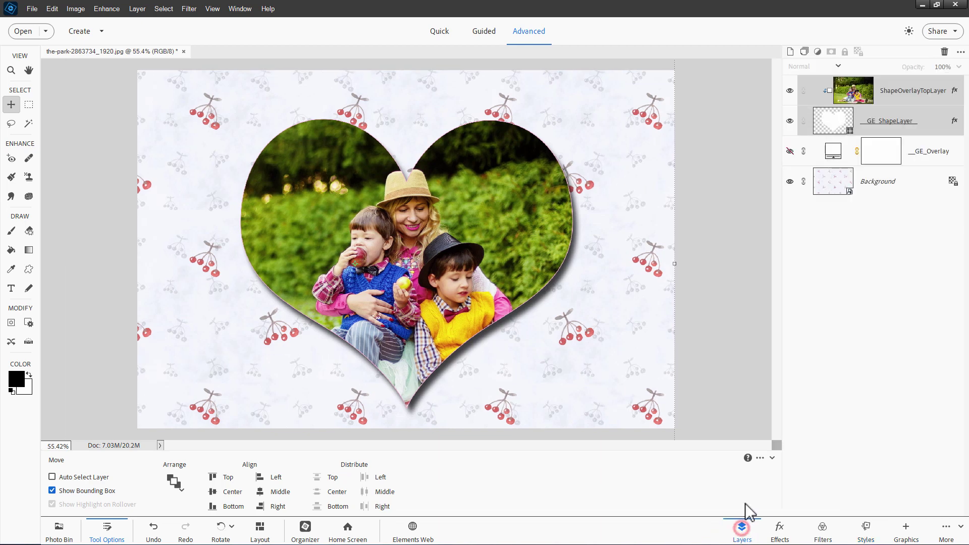
{"action": "left_click", "coordinate": [954, 124]}
Increase the heart's pink stroke size from 2 px to 16 px in Style Settings.
{"action": "double_click", "coordinate": [955, 124]}
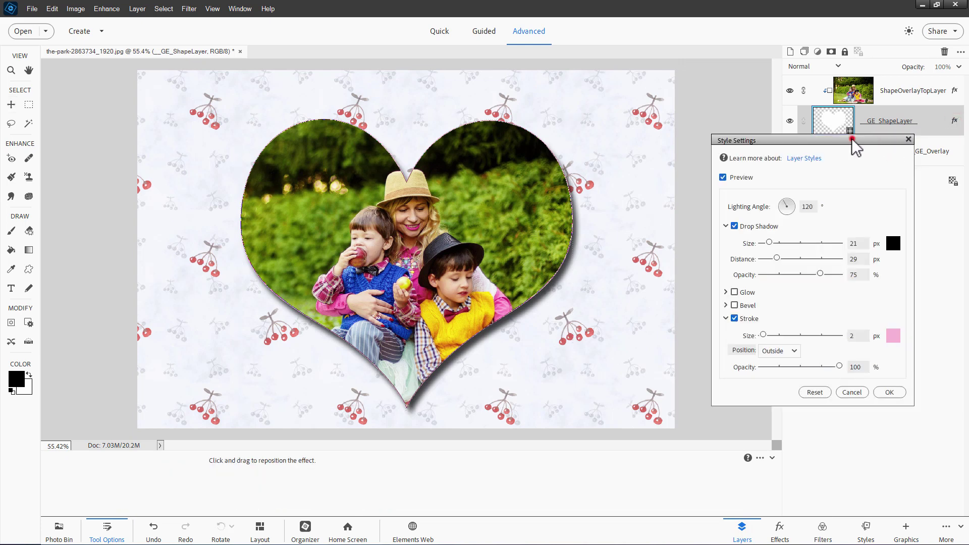
{"action": "left_click_drag", "start_coordinate": [853, 139], "coordinate": [802, 147]}
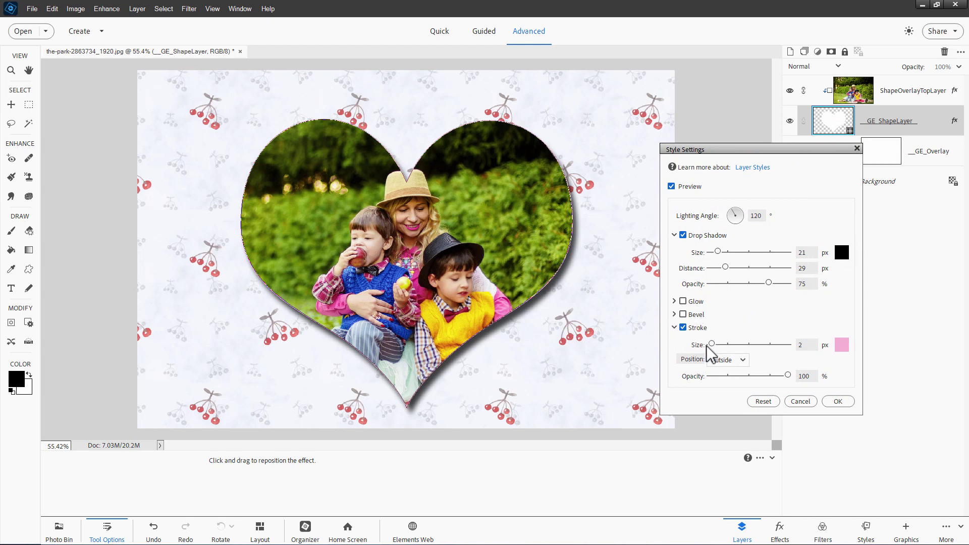
{"action": "left_click_drag", "start_coordinate": [713, 344], "coordinate": [717, 344]}
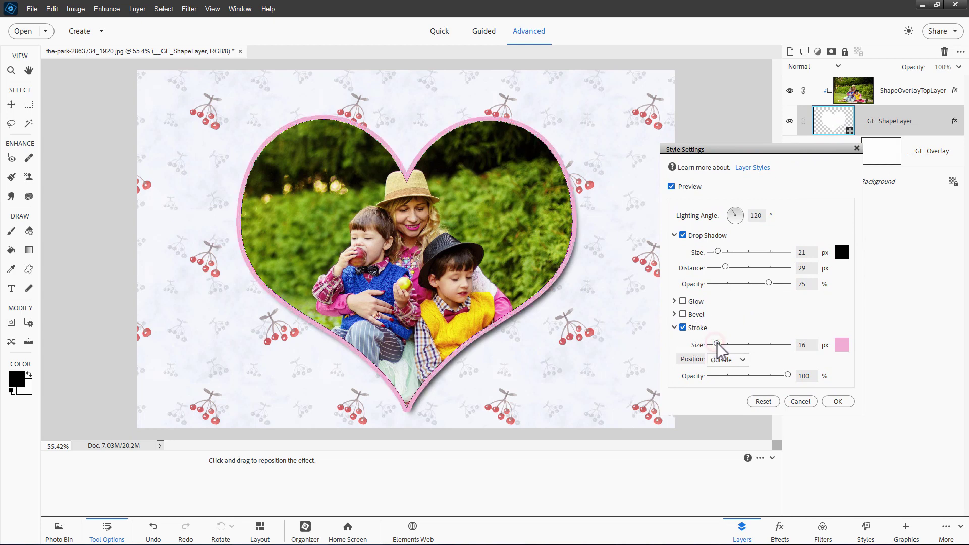
{"action": "left_click", "coordinate": [837, 401]}
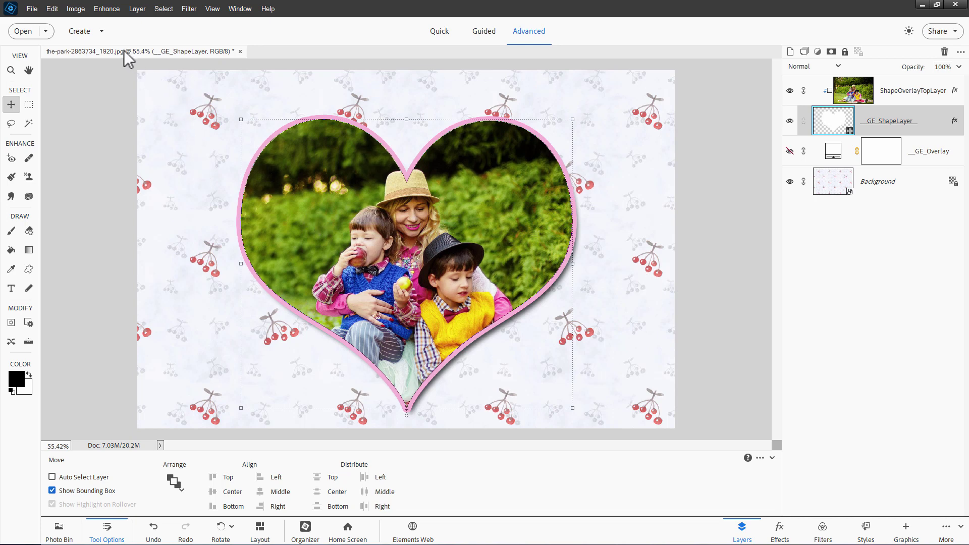
Revert to the original photo, duplicate the Background layer, and hide the original Background.
{"action": "left_click", "coordinate": [52, 9]}
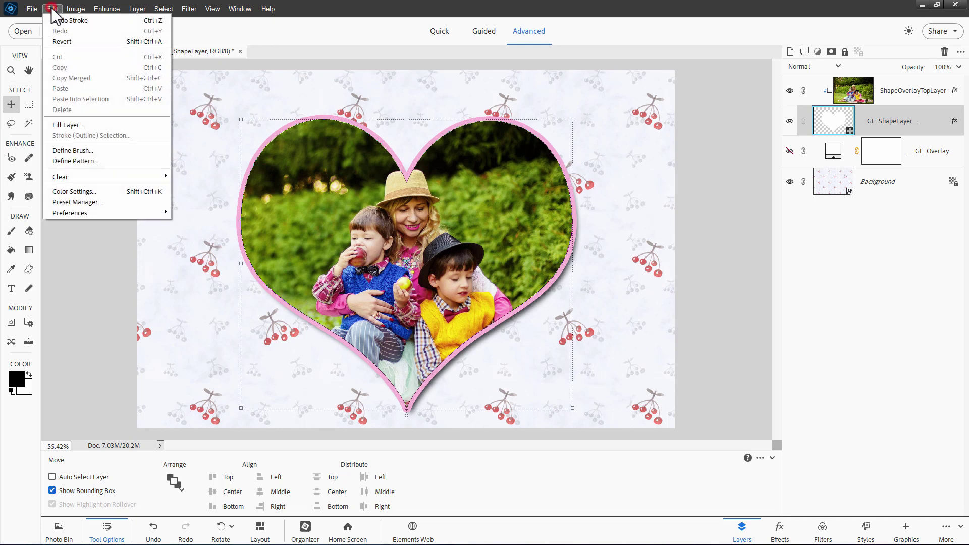
{"action": "left_click", "coordinate": [68, 40]}
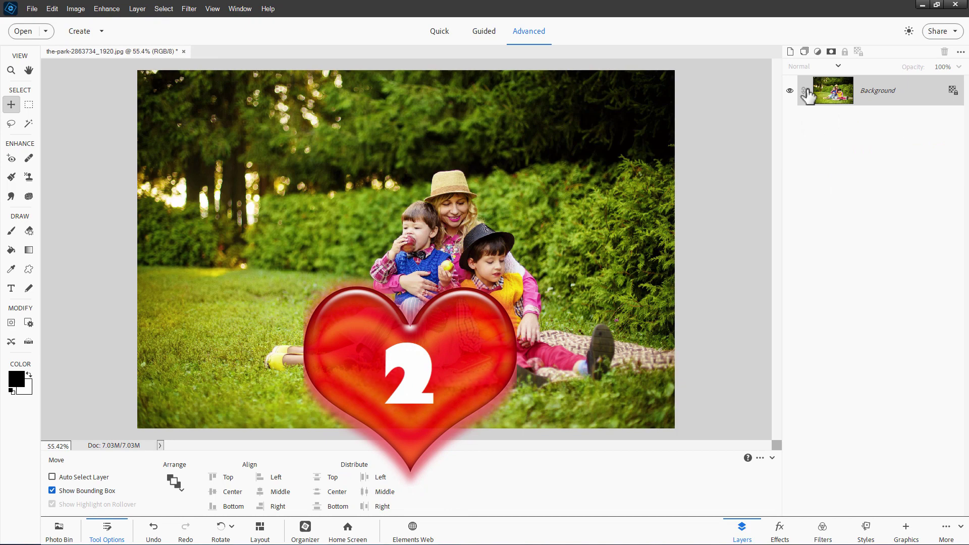
{"action": "right_click", "coordinate": [873, 92]}
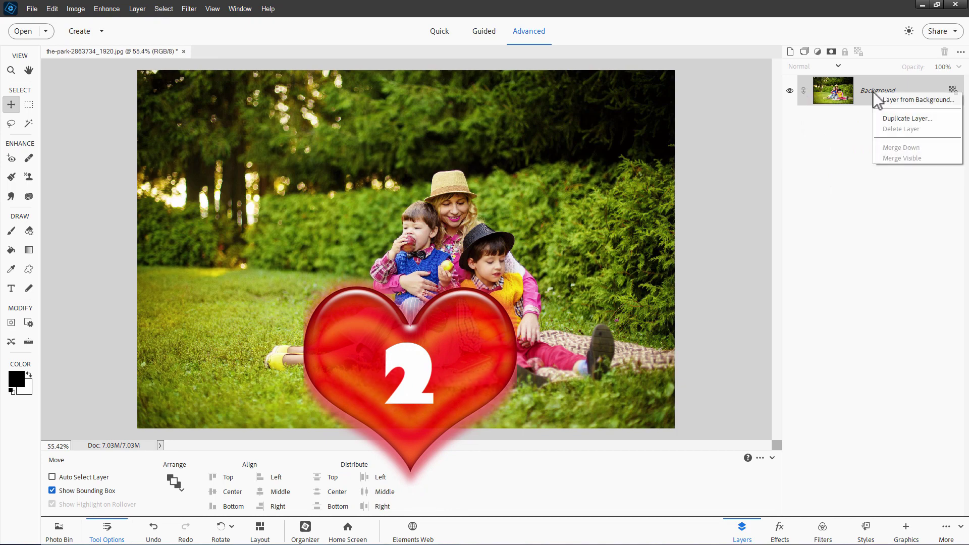
{"action": "left_click", "coordinate": [890, 119]}
{"action": "left_click", "coordinate": [575, 162]}
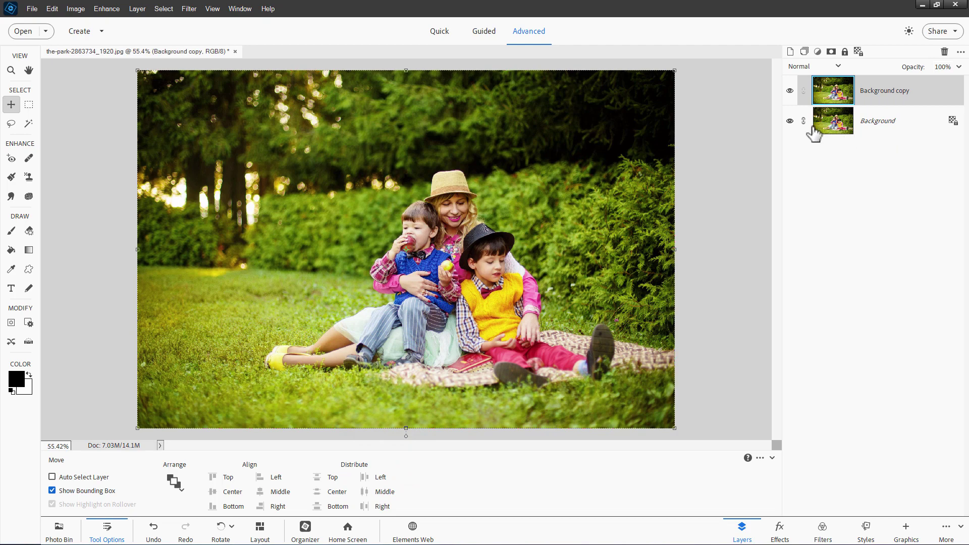
{"action": "left_click", "coordinate": [790, 121]}
Set up the Cookie Cutter with the Heart Card shape and Unconstrained size.
{"action": "left_click", "coordinate": [11, 323]}
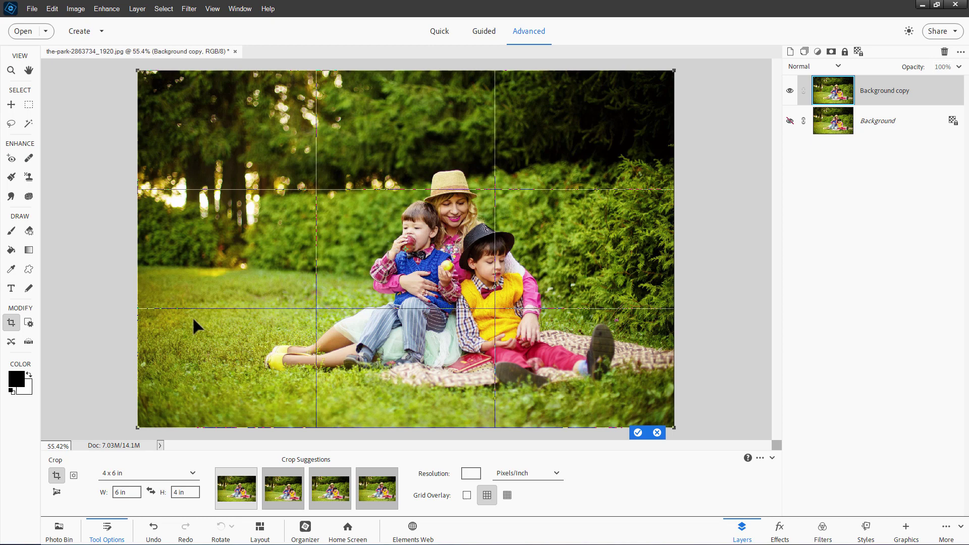
{"action": "left_click", "coordinate": [75, 477]}
{"action": "left_click", "coordinate": [131, 479]}
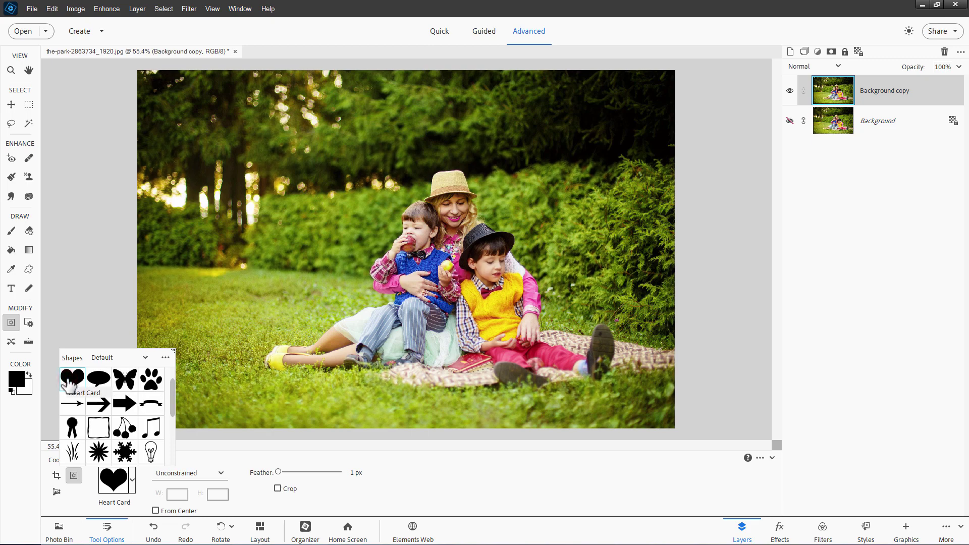
{"action": "left_click", "coordinate": [398, 464]}
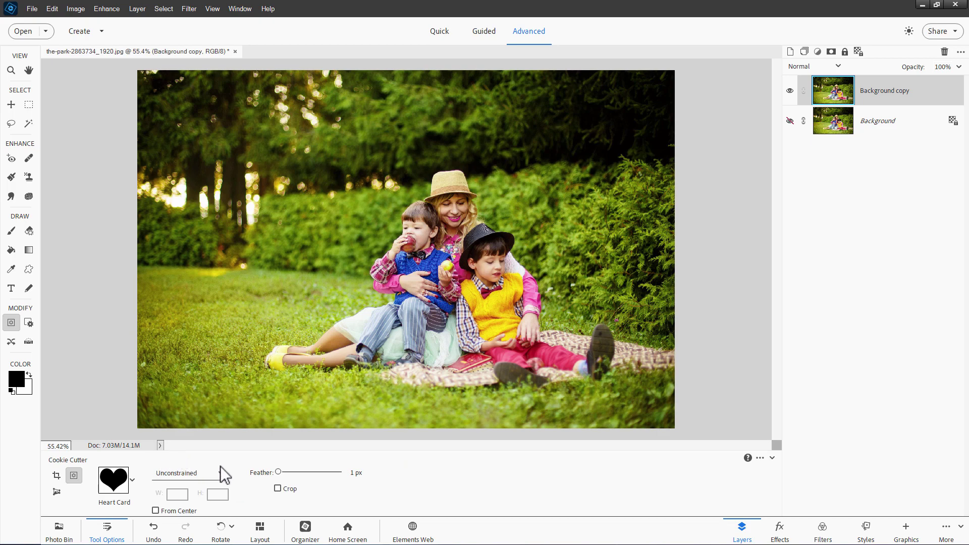
{"action": "left_click", "coordinate": [223, 476]}
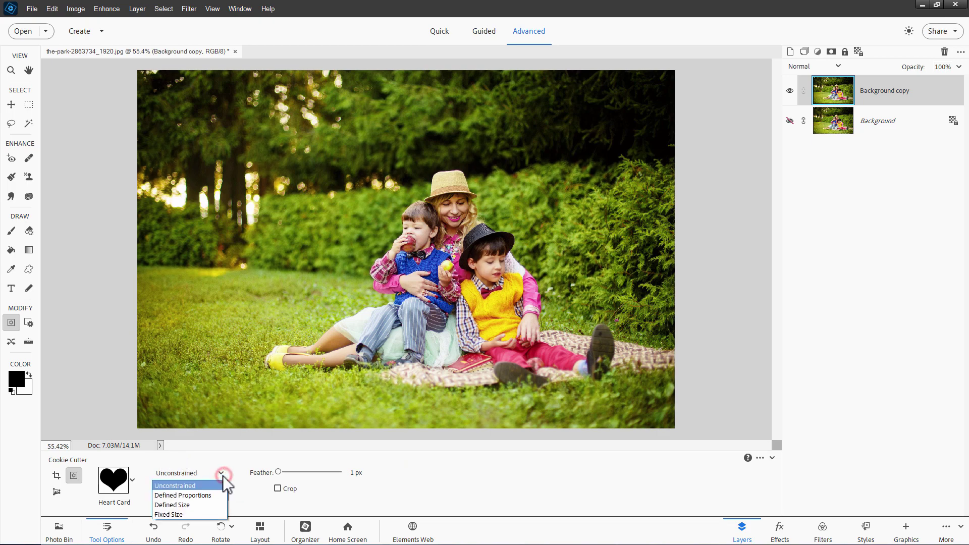
{"action": "left_click", "coordinate": [220, 475]}
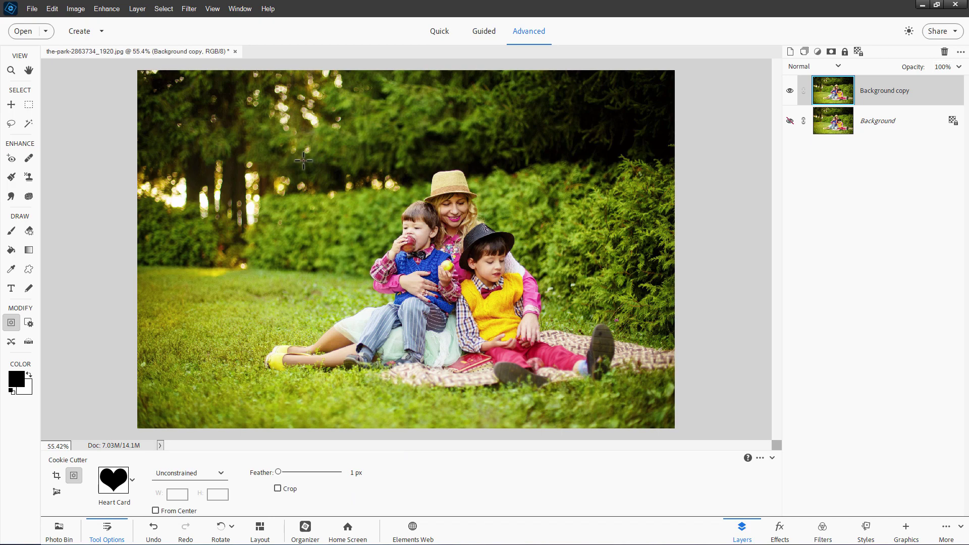
Draw the Heart Card cutout, resize and centre it over the family, then commit the cut.
{"action": "left_click_drag", "start_coordinate": [302, 160], "coordinate": [585, 420]}
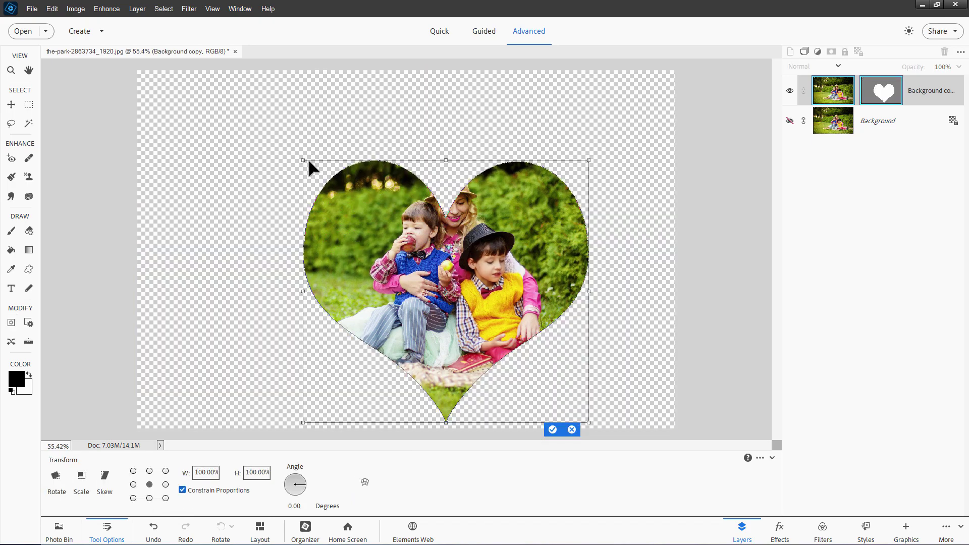
{"action": "left_click_drag", "start_coordinate": [303, 160], "coordinate": [271, 131]}
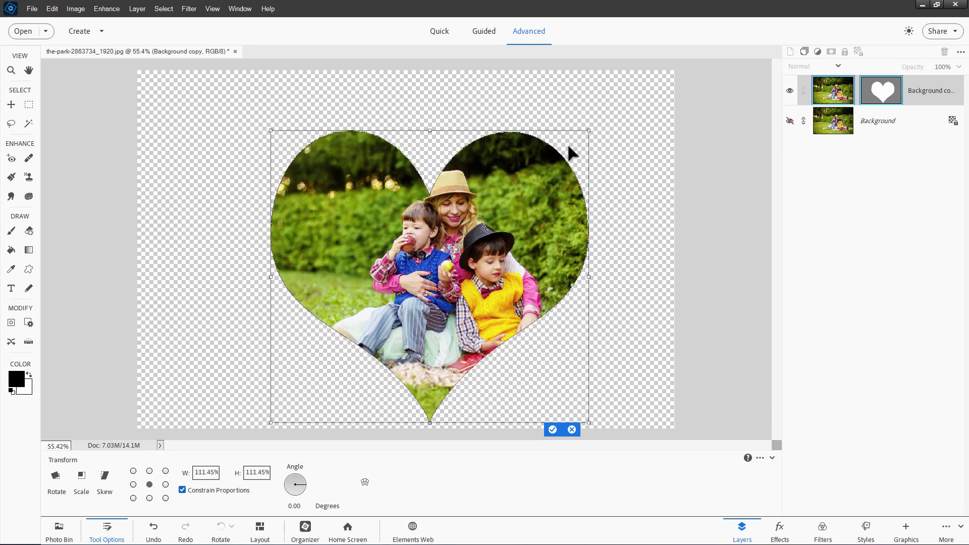
{"action": "left_click_drag", "start_coordinate": [588, 131], "coordinate": [622, 114]}
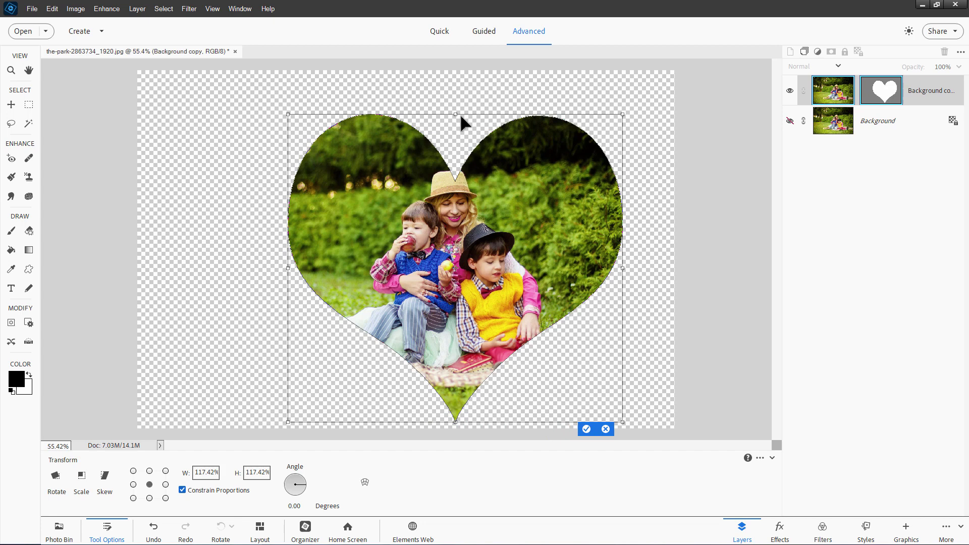
{"action": "left_click_drag", "start_coordinate": [456, 115], "coordinate": [457, 133]}
{"action": "left_click_drag", "start_coordinate": [494, 198], "coordinate": [491, 183]}
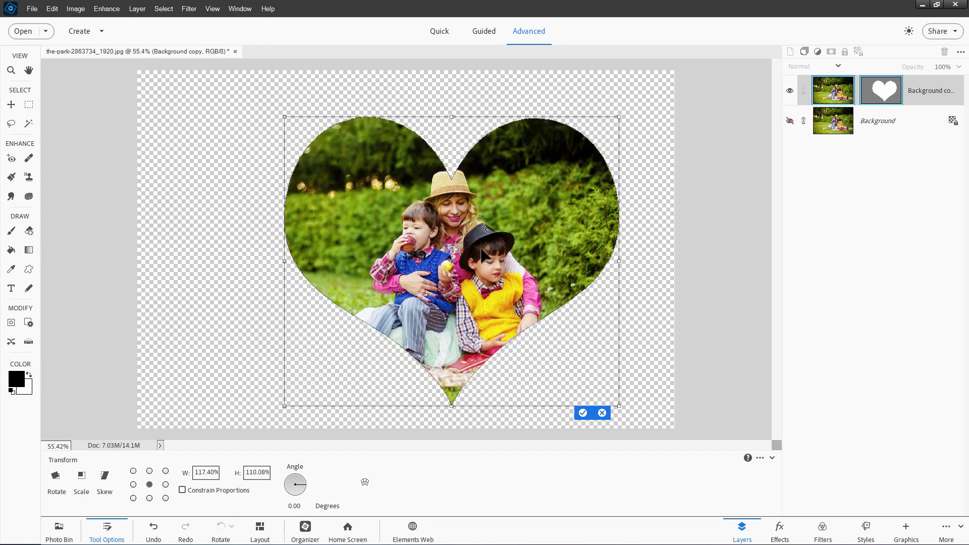
{"action": "left_click_drag", "start_coordinate": [526, 232], "coordinate": [527, 233]}
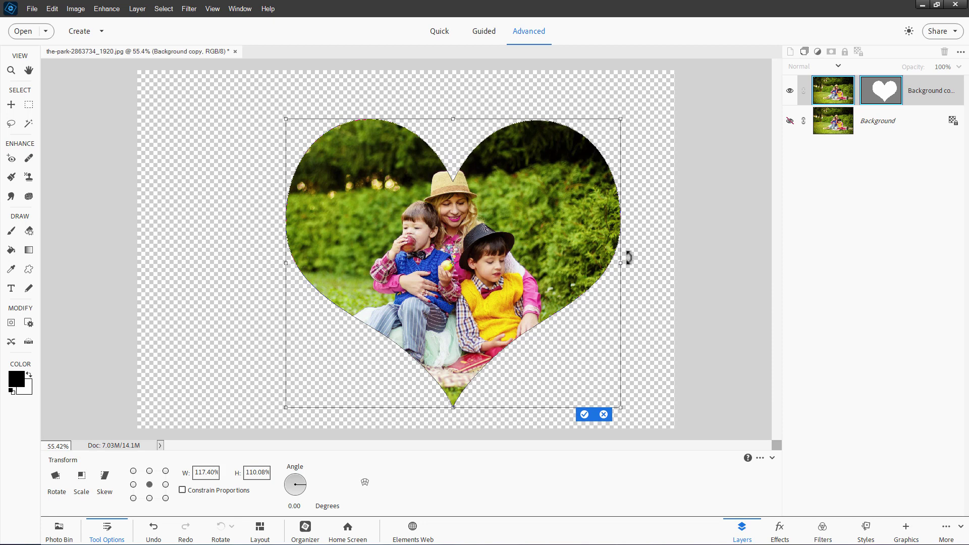
{"action": "mouse_move", "coordinate": [625, 262]}
{"action": "left_mouse_down"}
{"action": "mouse_move", "coordinate": [476, 266]}
{"action": "mouse_move", "coordinate": [611, 263]}
{"action": "left_mouse_up"}
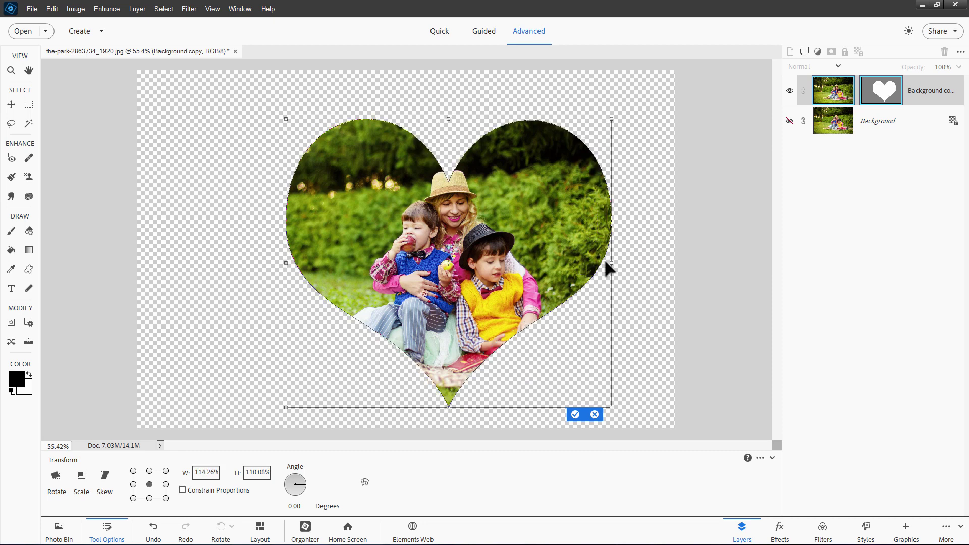
{"action": "mouse_move", "coordinate": [475, 270]}
{"action": "left_mouse_down"}
{"action": "mouse_move", "coordinate": [488, 270]}
{"action": "mouse_move", "coordinate": [477, 266]}
{"action": "left_mouse_up"}
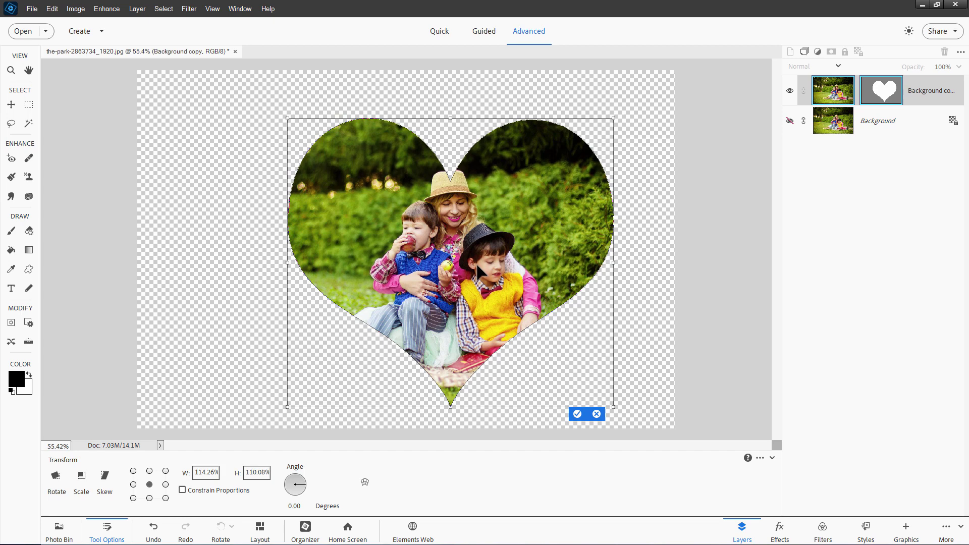
{"action": "left_click", "coordinate": [576, 414]}
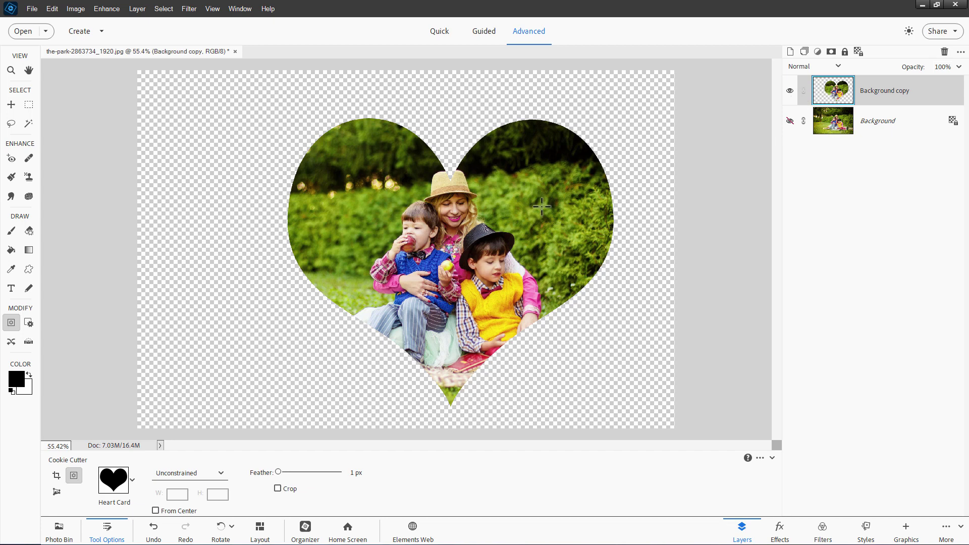
Move the heart photo left and apply the Circles 03 background behind it.
{"action": "left_click", "coordinate": [10, 105]}
{"action": "left_click_drag", "start_coordinate": [493, 212], "coordinate": [446, 204]}
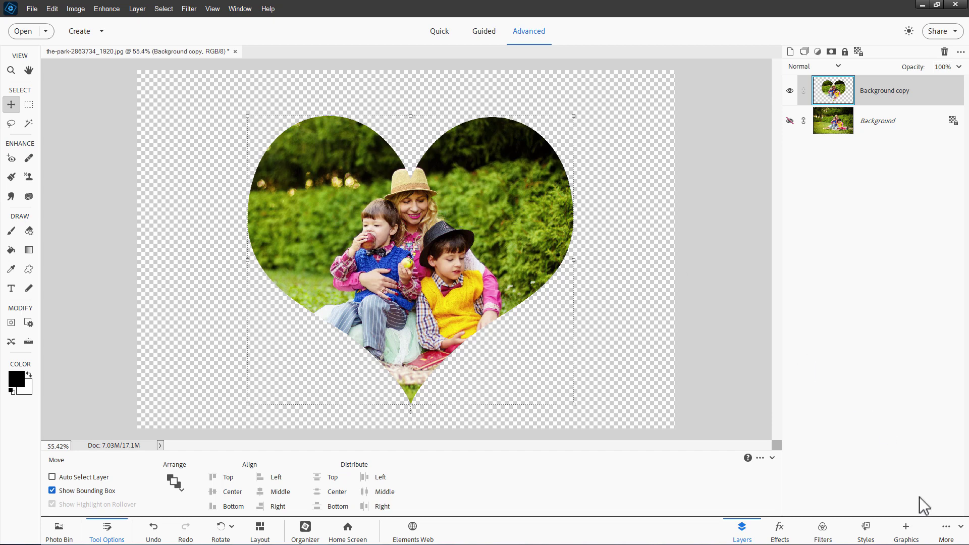
{"action": "left_click", "coordinate": [909, 530]}
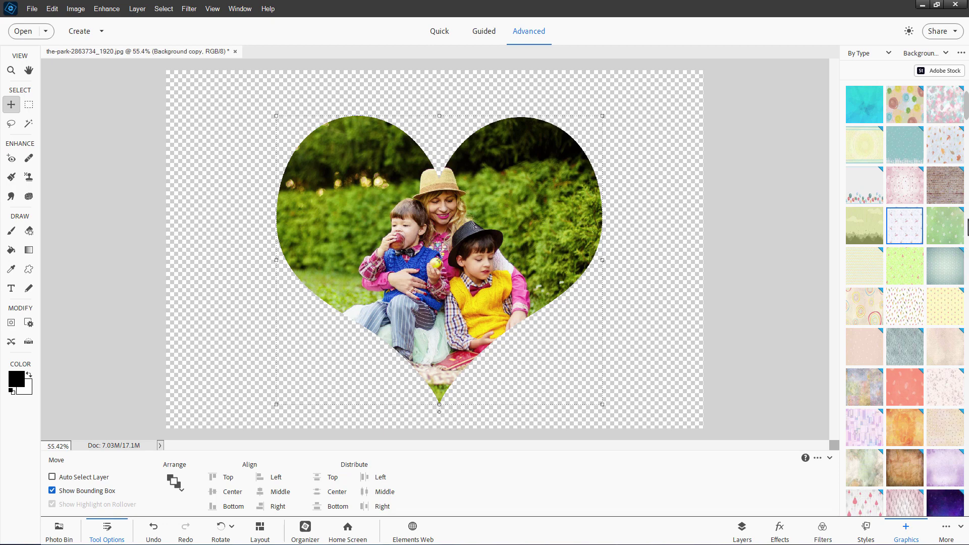
{"action": "scroll", "coordinate": [905, 297], "scroll_direction": "down", "scroll_amount": 15}
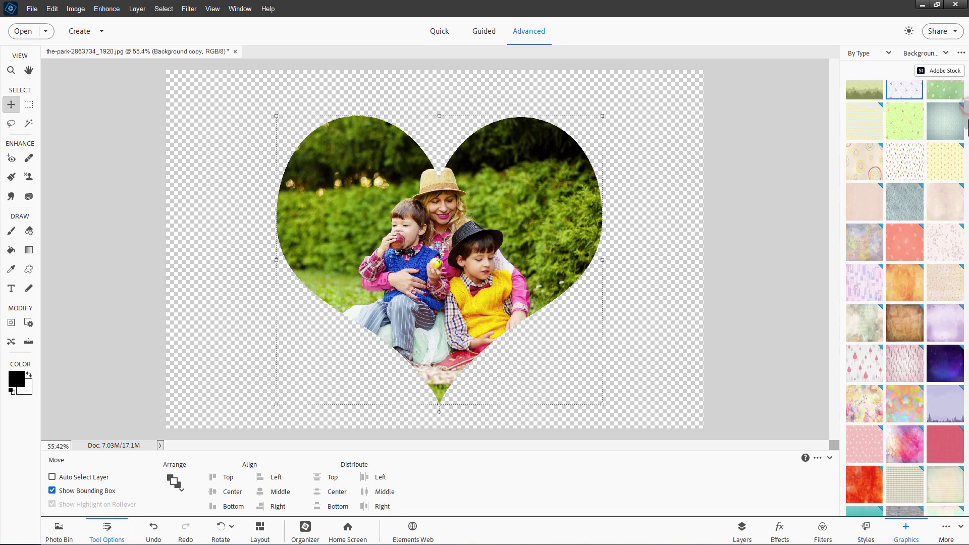
{"action": "scroll", "coordinate": [904, 298], "scroll_direction": "down", "scroll_amount": 15}
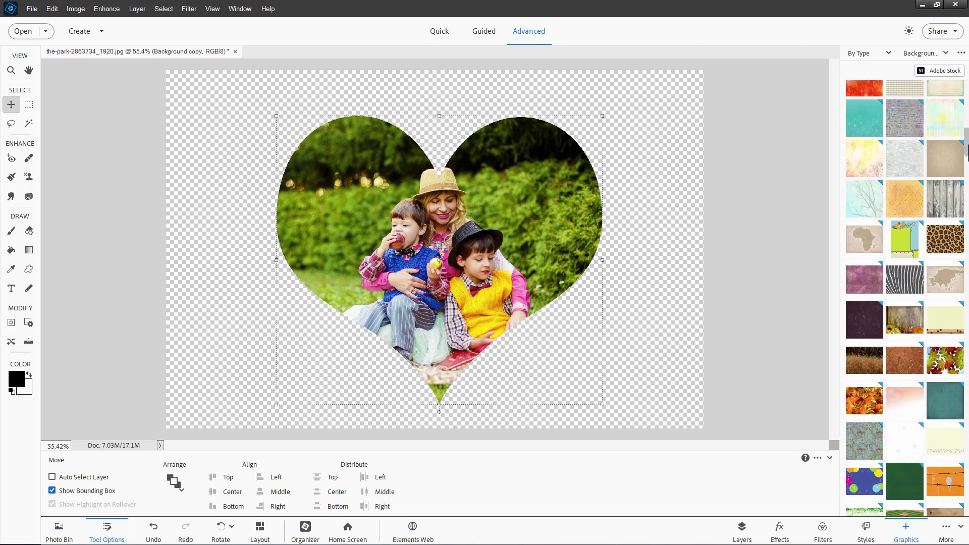
{"action": "scroll", "coordinate": [905, 298], "scroll_direction": "down", "scroll_amount": 3}
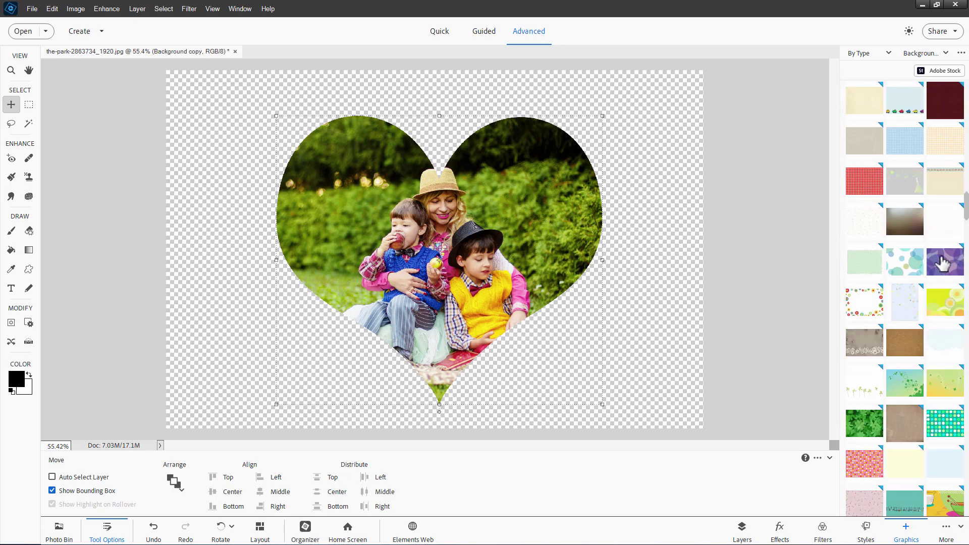
{"action": "double_click", "coordinate": [904, 261]}
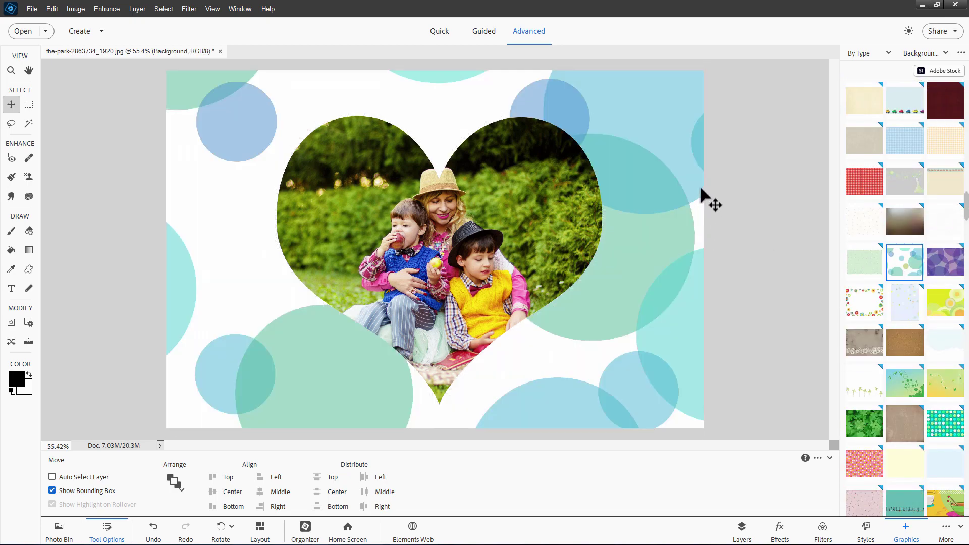
Select the Background copy layer and apply the top-right Drop Shadows style preset.
{"action": "left_click", "coordinate": [740, 530]}
{"action": "left_click", "coordinate": [902, 96]}
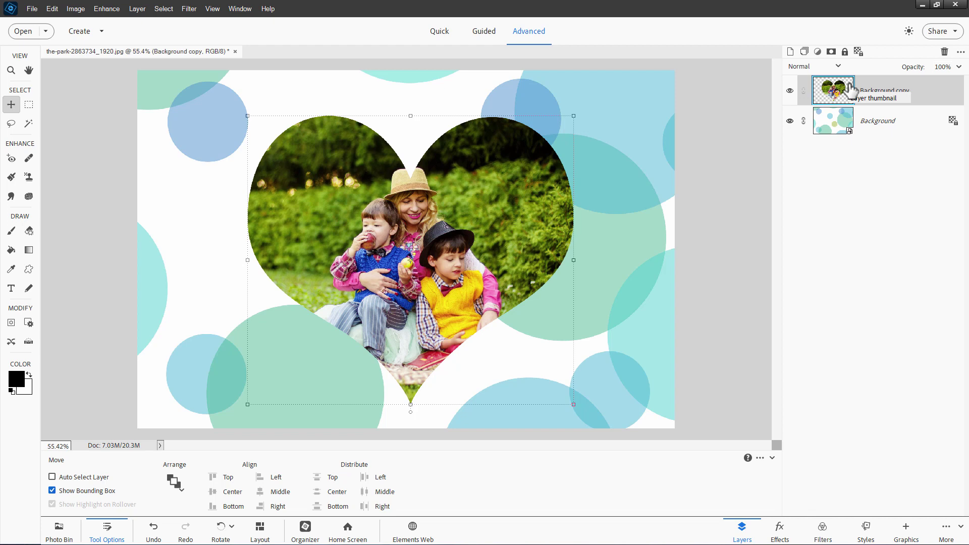
{"action": "left_click", "coordinate": [866, 530]}
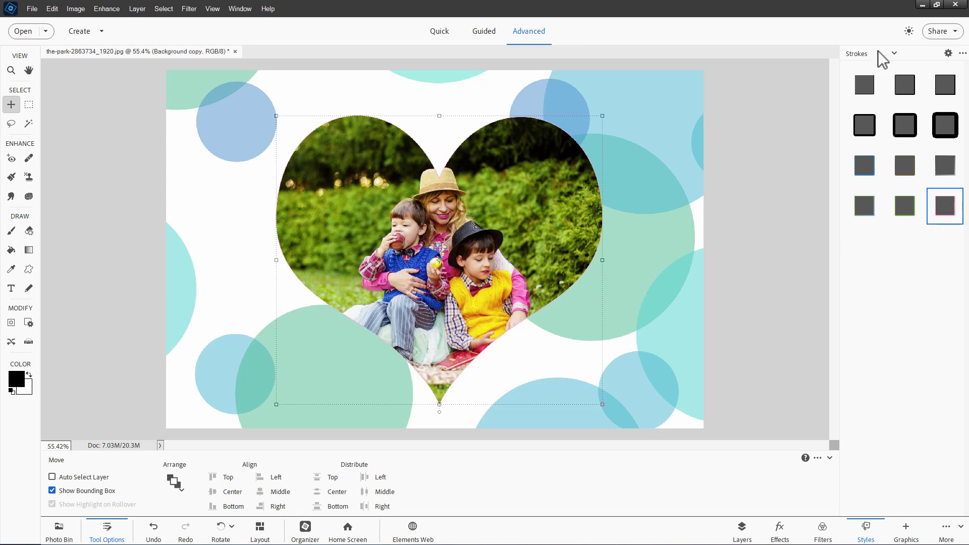
{"action": "left_click", "coordinate": [879, 52]}
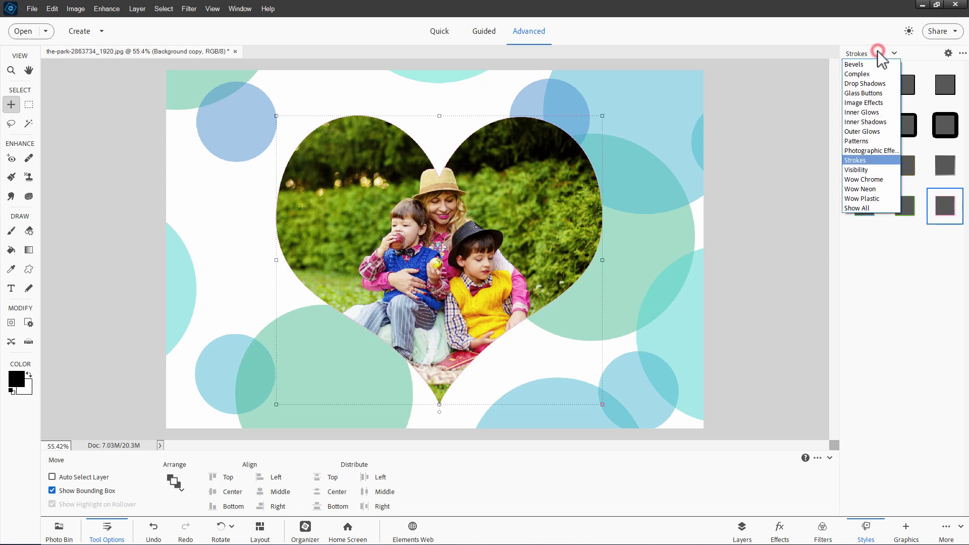
{"action": "left_click", "coordinate": [865, 84]}
{"action": "left_click_drag", "start_coordinate": [865, 90], "coordinate": [754, 486]}
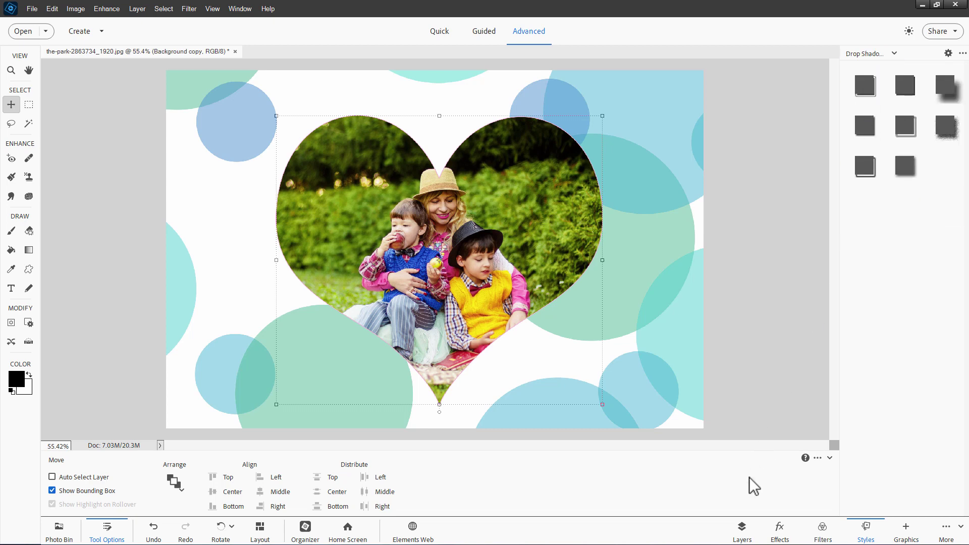
{"action": "left_click", "coordinate": [744, 528]}
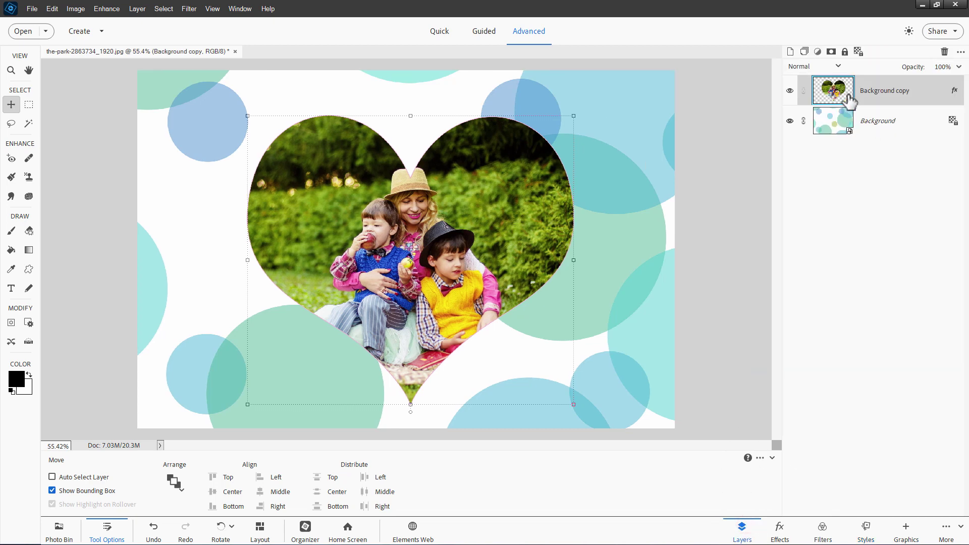
{"action": "left_click", "coordinate": [869, 530]}
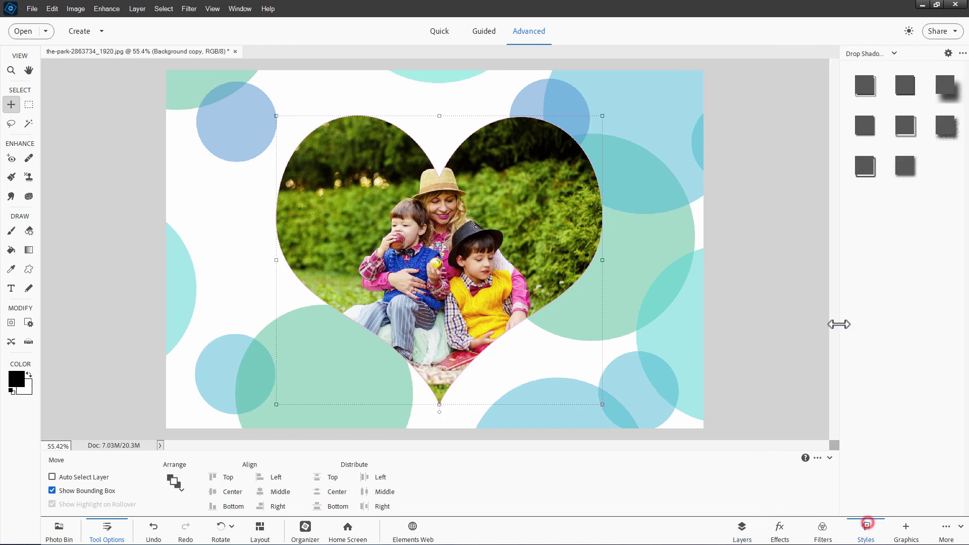
{"action": "left_click", "coordinate": [945, 87]}
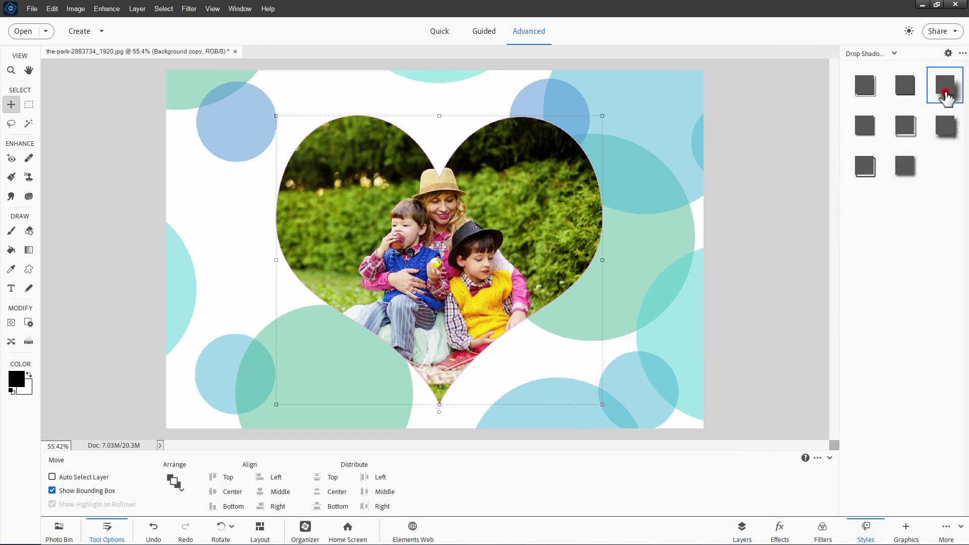
Open the heart layer's Style Settings and set the stroke size to 18 px.
{"action": "left_click", "coordinate": [137, 9]}
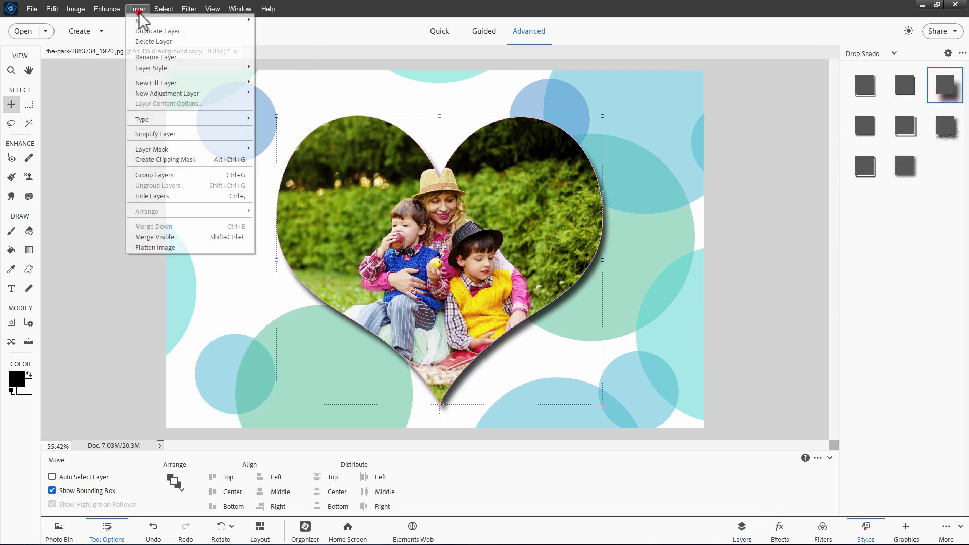
{"action": "mouse_move", "coordinate": [166, 69]}
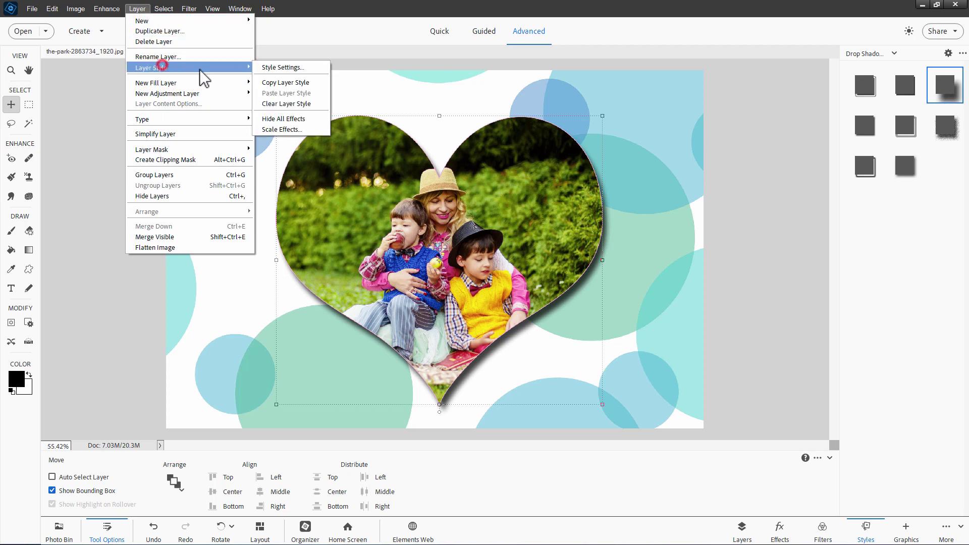
{"action": "left_click", "coordinate": [272, 67]}
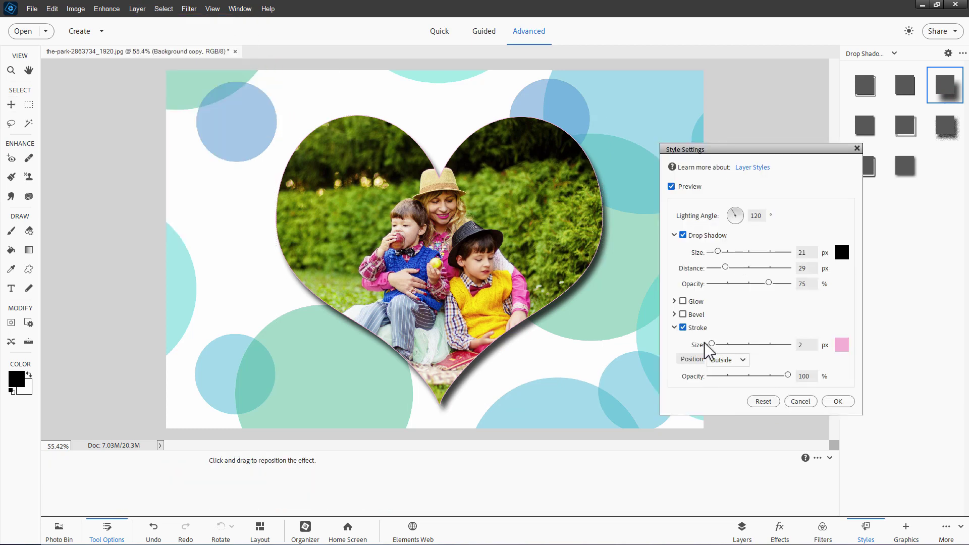
{"action": "left_click_drag", "start_coordinate": [712, 345], "coordinate": [717, 345]}
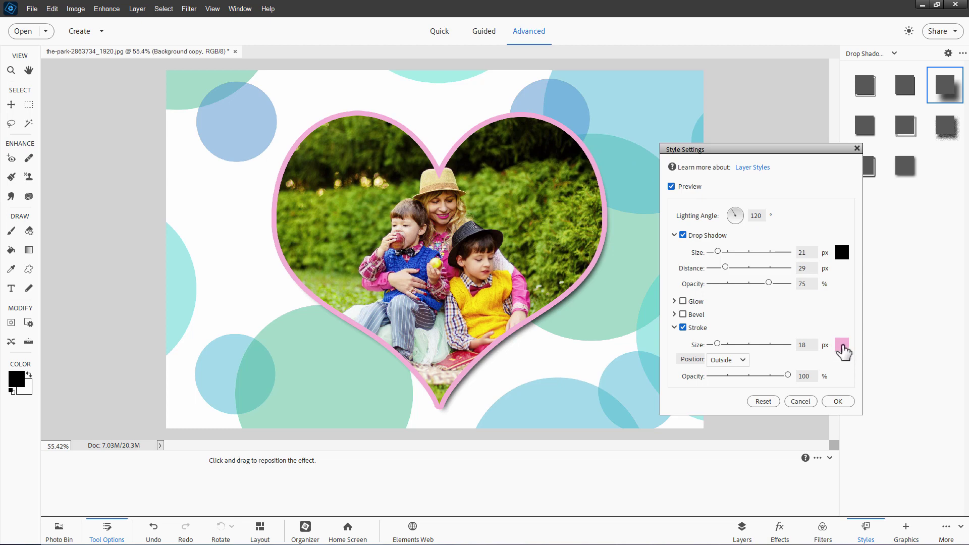
Sample a blue circle for the stroke colour and set shadow distance to 32 px.
{"action": "left_click", "coordinate": [841, 345]}
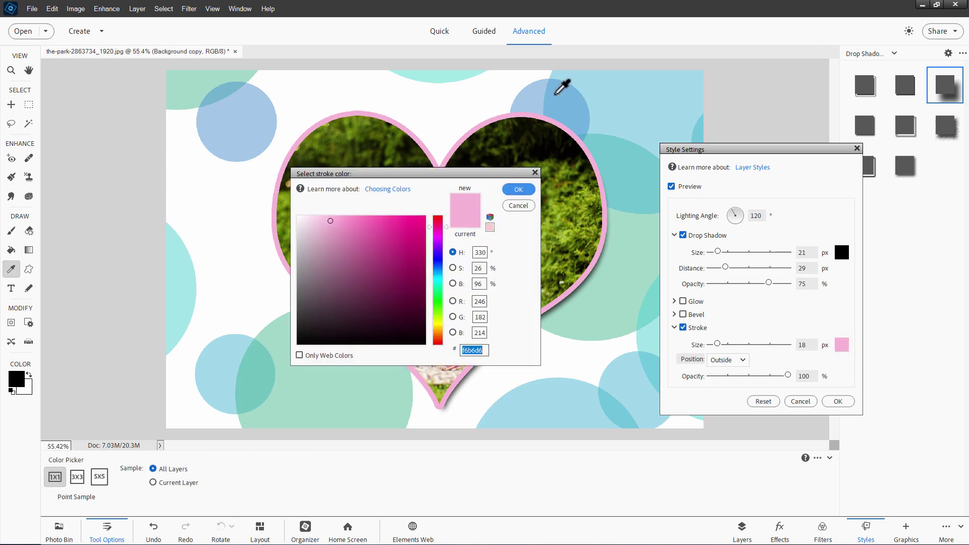
{"action": "left_click", "coordinate": [555, 93]}
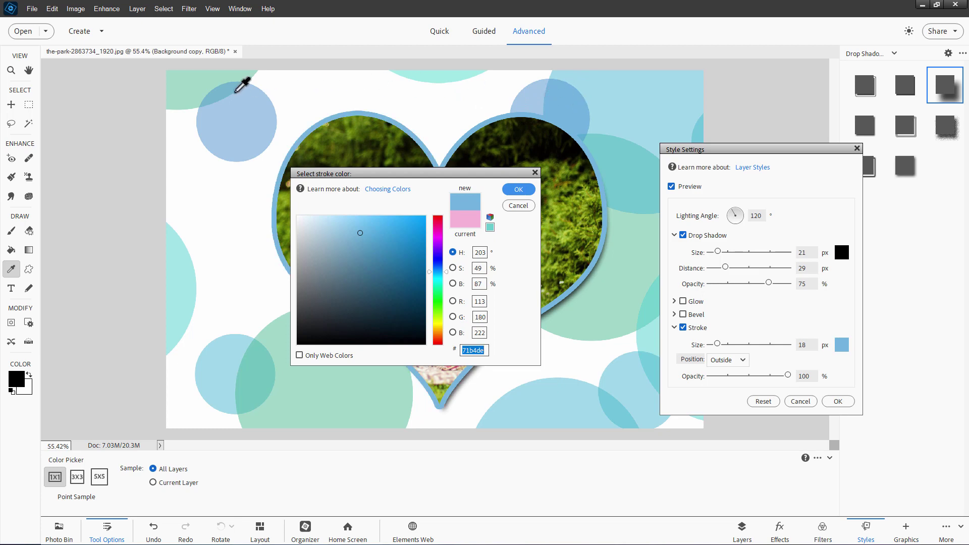
{"action": "left_click", "coordinate": [227, 92]}
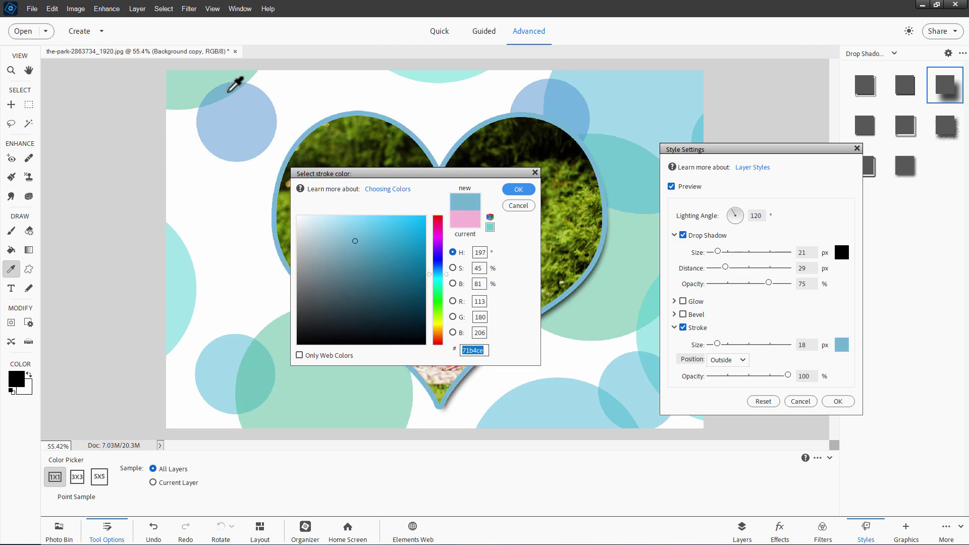
{"action": "left_click", "coordinate": [517, 189]}
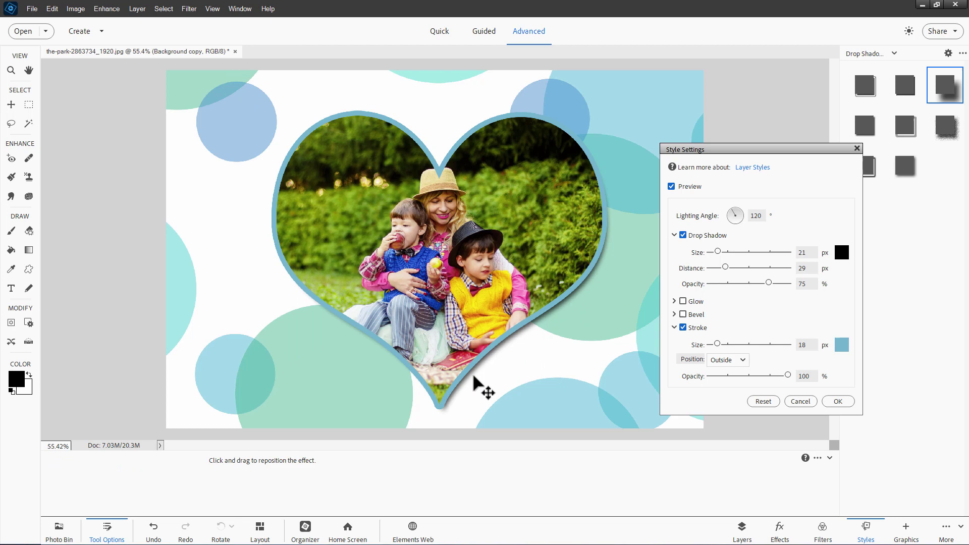
{"action": "left_click", "coordinate": [725, 267]}
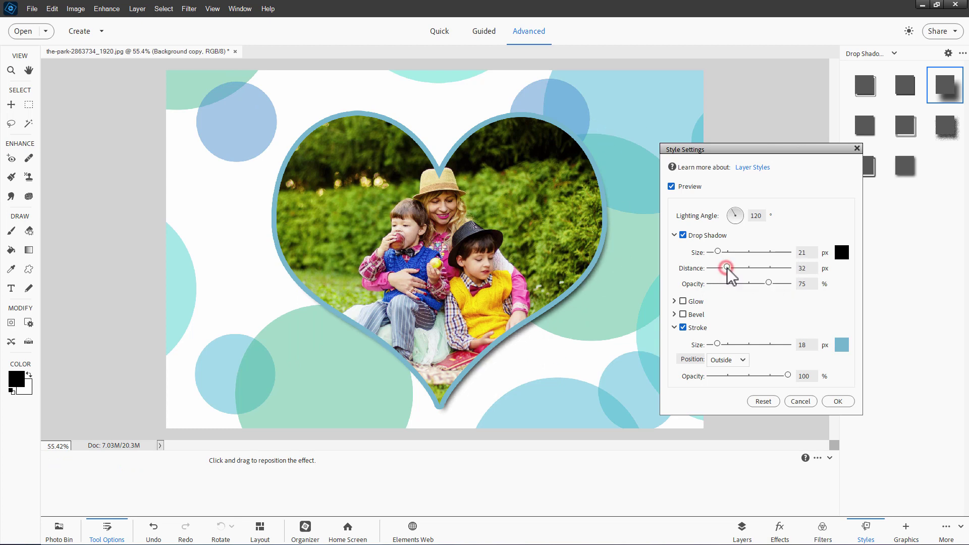
{"action": "left_click", "coordinate": [838, 401]}
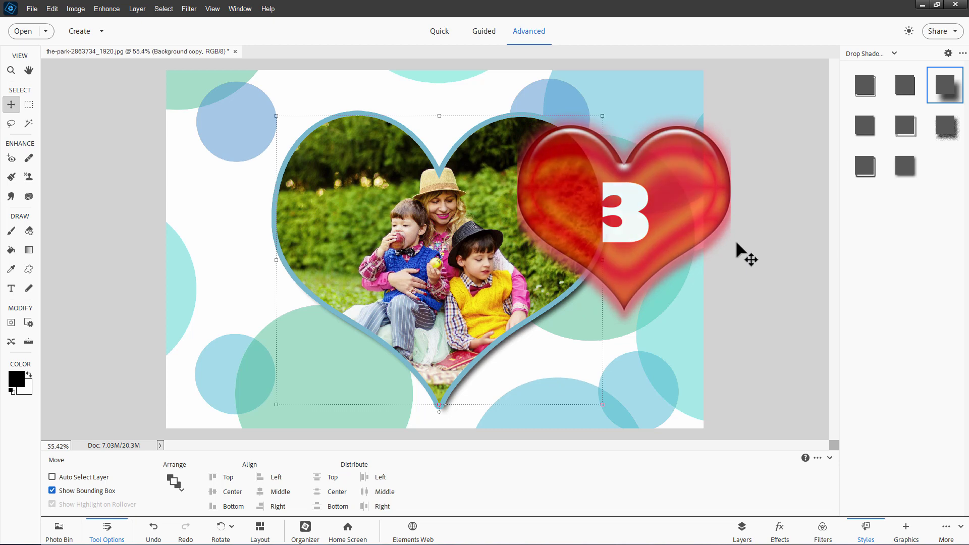
Review the finished heart composite, switching between the Layers and Graphics panels.
{"action": "left_click", "coordinate": [742, 528]}
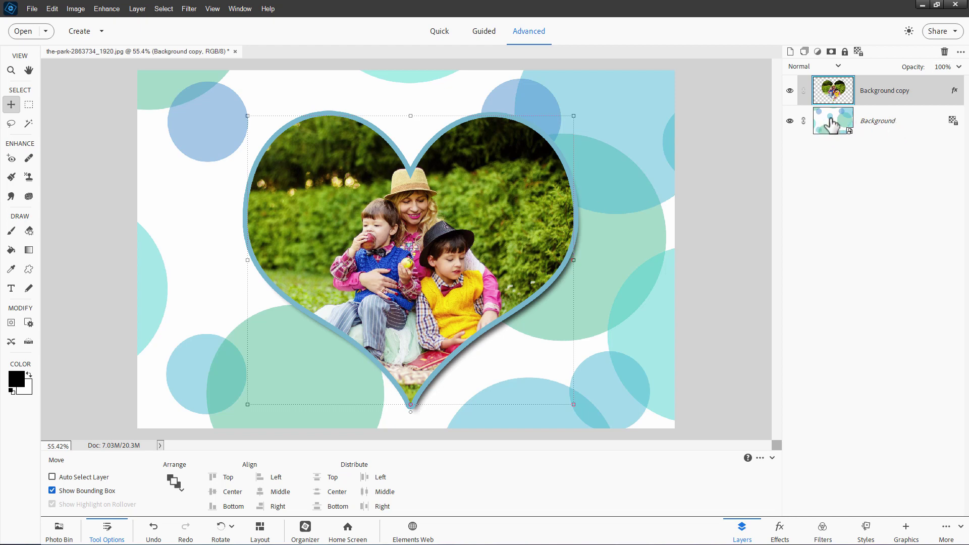
{"action": "left_click", "coordinate": [905, 530]}
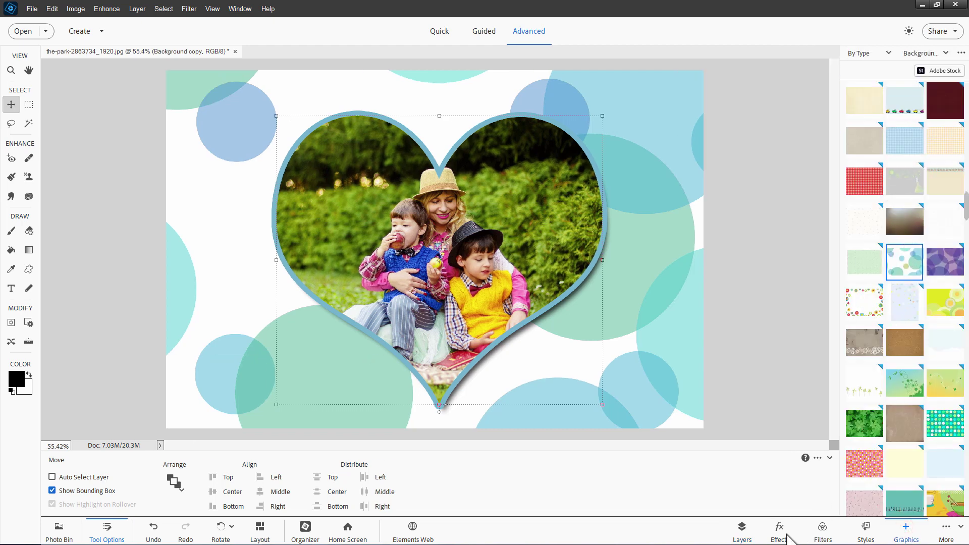
{"action": "left_click", "coordinate": [743, 535]}
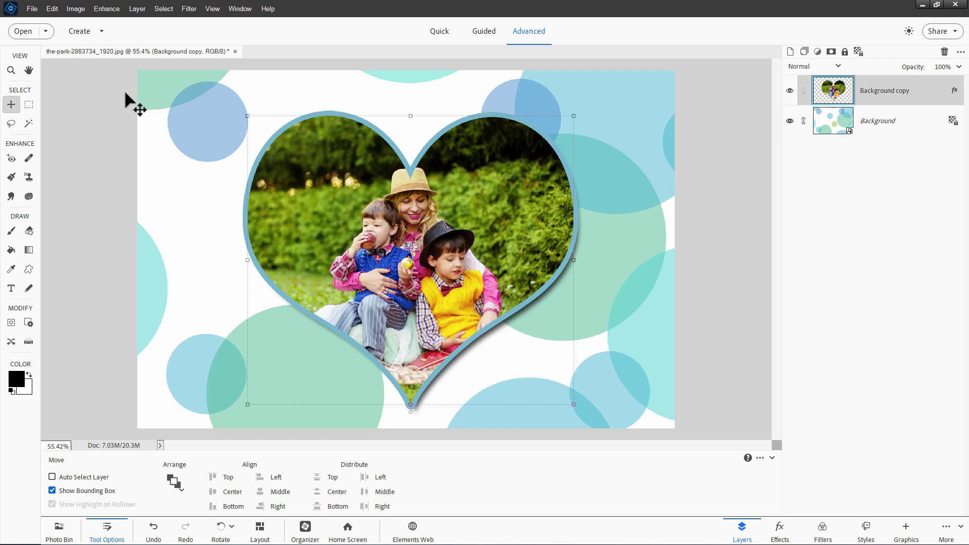
Revert the image to the original photo and duplicate Background as Background copy.
{"action": "left_click", "coordinate": [53, 11]}
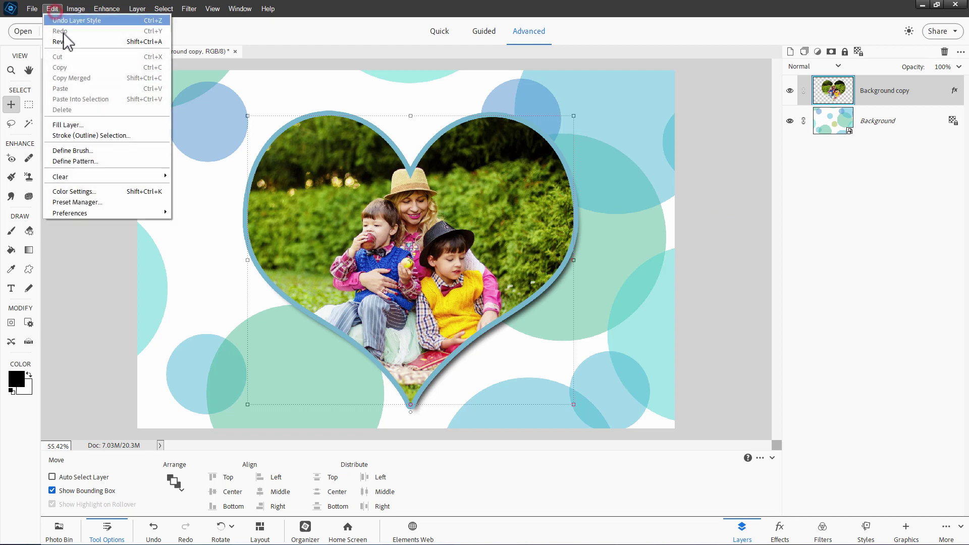
{"action": "left_click", "coordinate": [63, 42]}
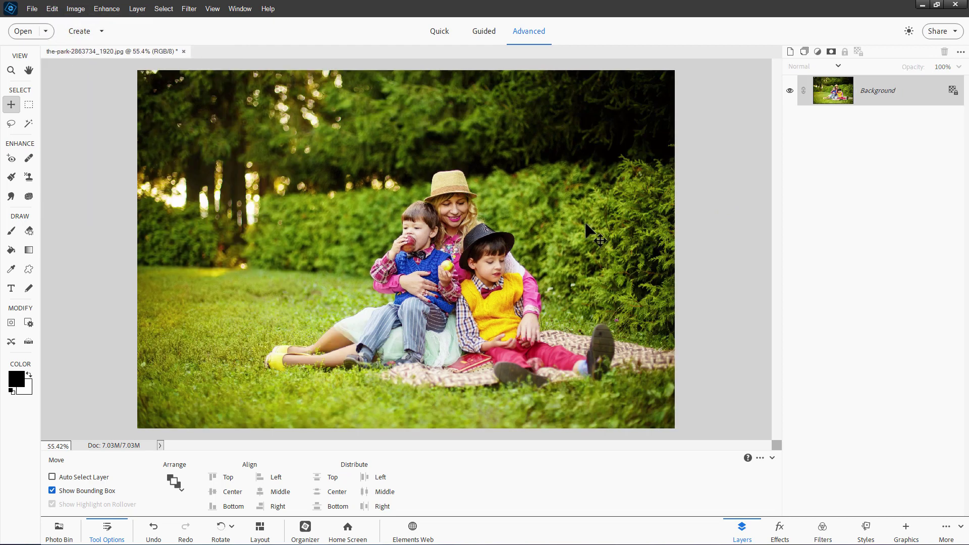
{"action": "right_click", "coordinate": [875, 93]}
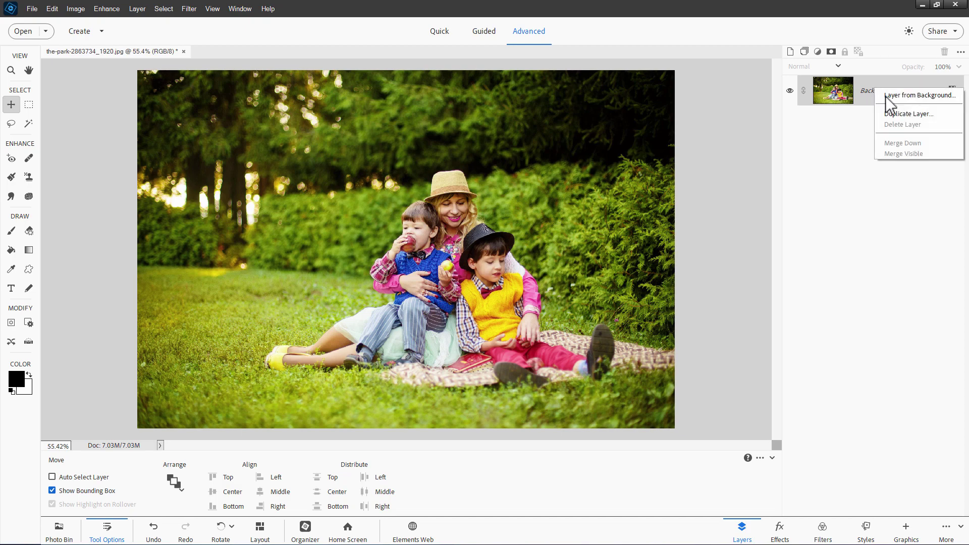
{"action": "left_click", "coordinate": [889, 113]}
{"action": "left_click", "coordinate": [586, 164]}
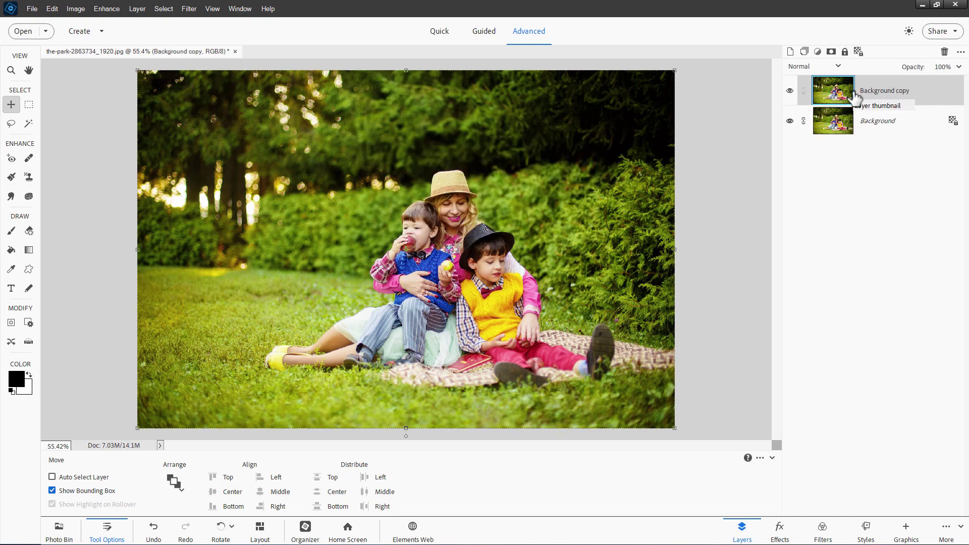
Create a second duplicate, Background copy 2, and hide it.
{"action": "right_click", "coordinate": [883, 124]}
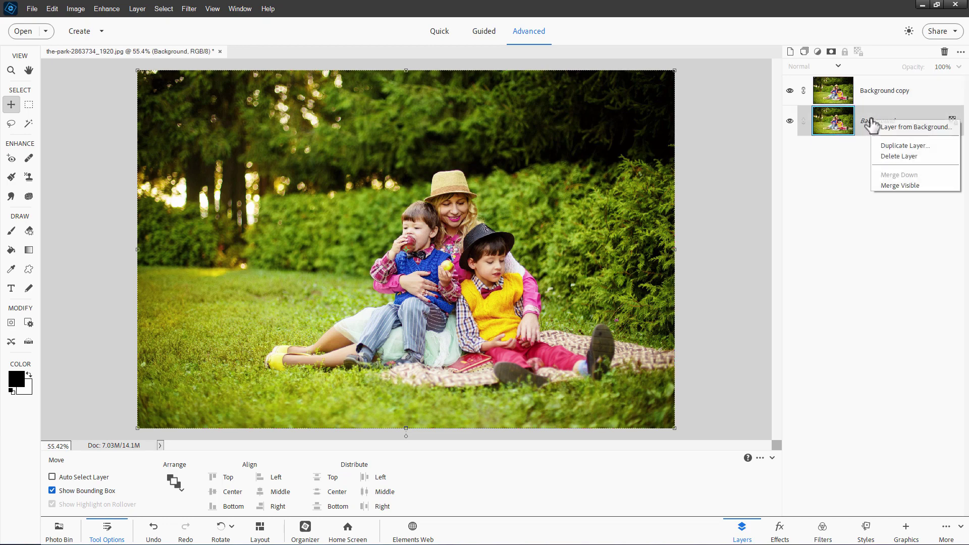
{"action": "left_click", "coordinate": [908, 150]}
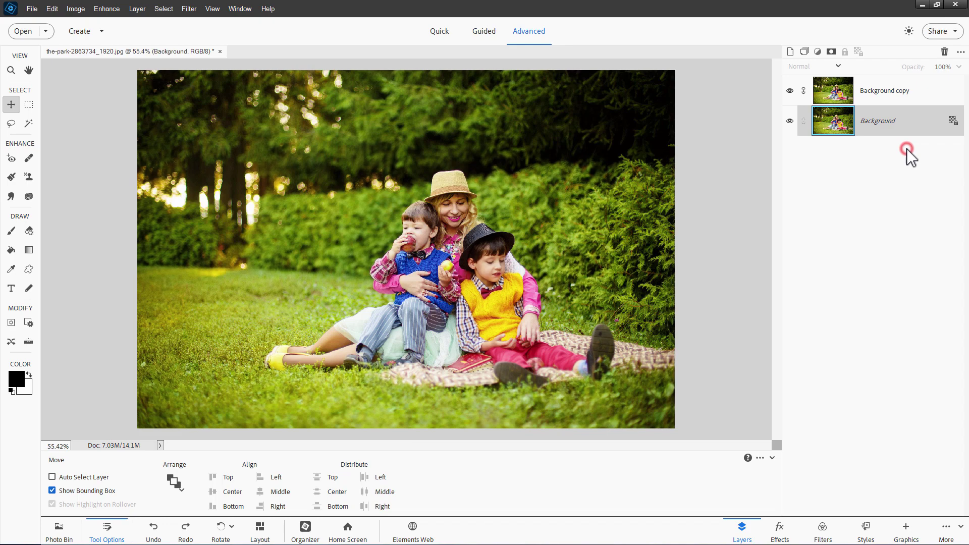
{"action": "left_click", "coordinate": [584, 164]}
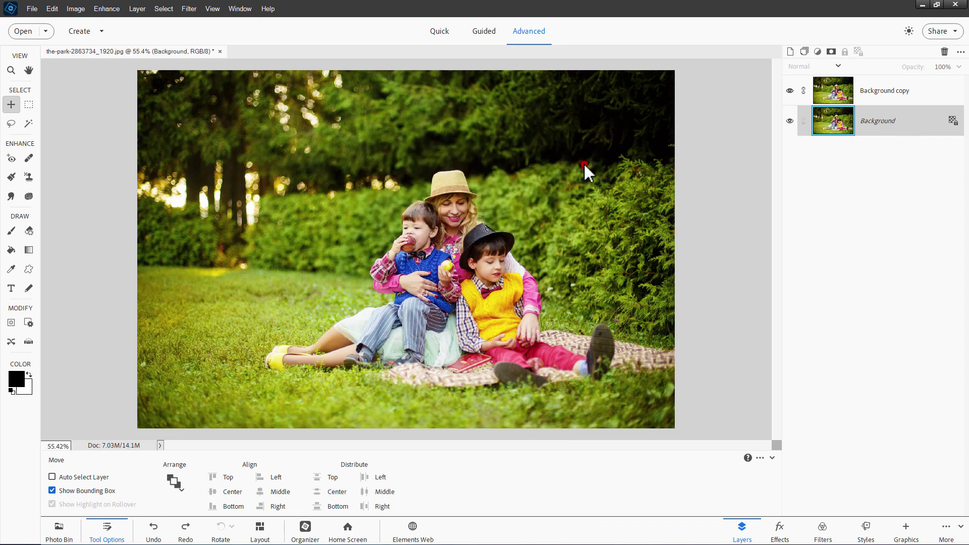
{"action": "left_click", "coordinate": [791, 122]}
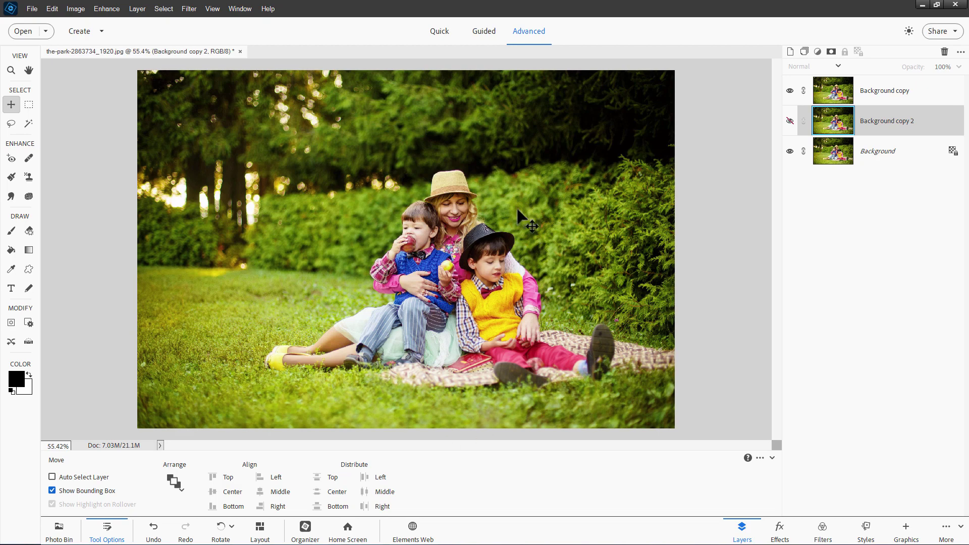
Add the heart from the Graphics Shapes category as a new Shape 1 layer.
{"action": "left_click", "coordinate": [905, 535]}
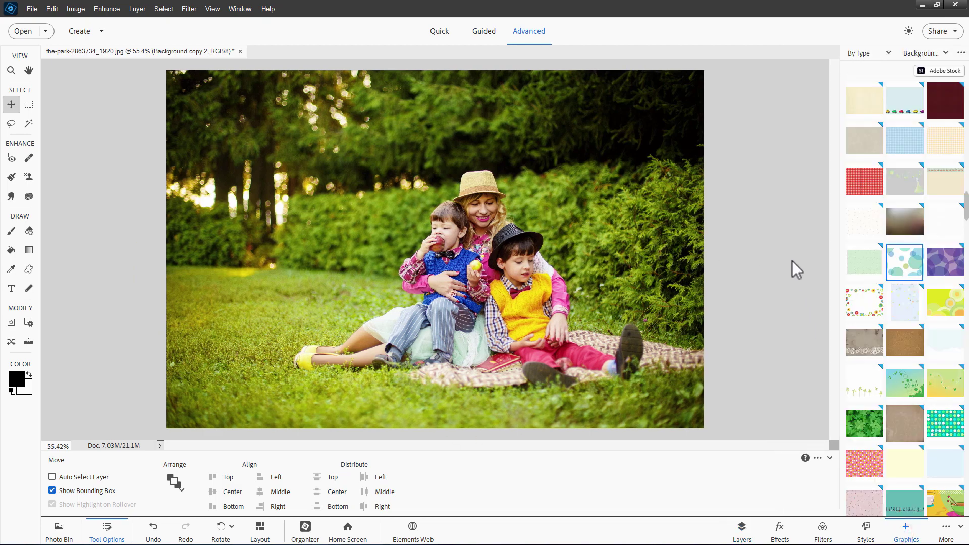
{"action": "left_click", "coordinate": [924, 53]}
{"action": "left_click", "coordinate": [927, 93]}
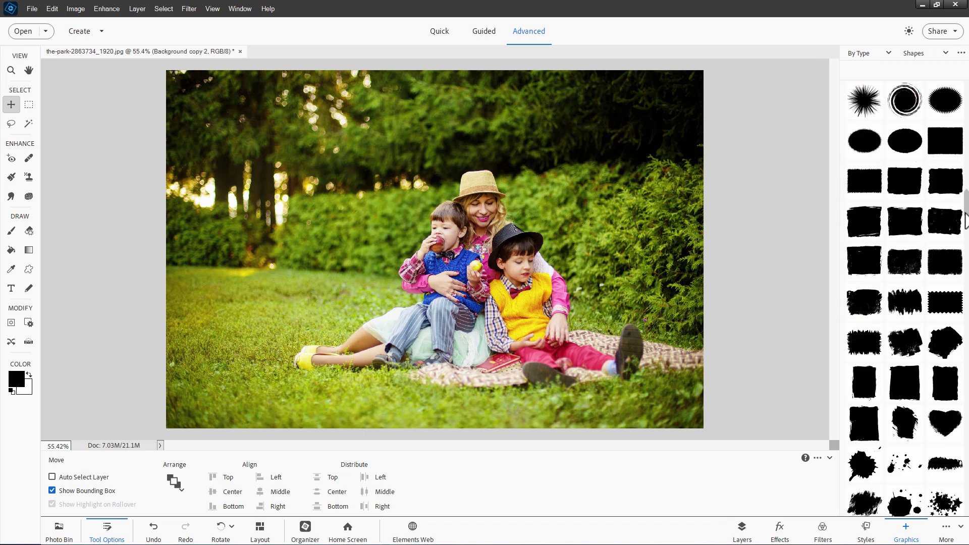
{"action": "left_click_drag", "start_coordinate": [967, 207], "coordinate": [967, 210]}
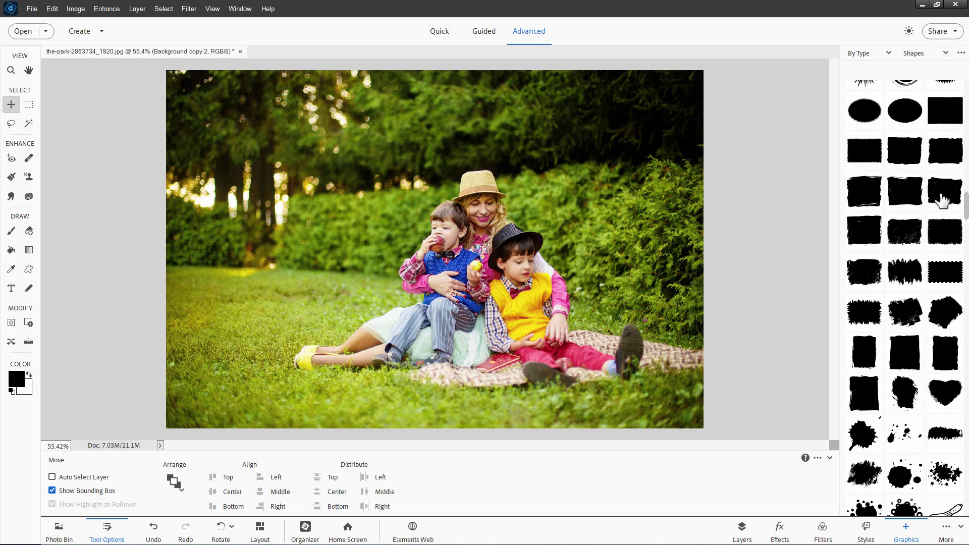
{"action": "scroll", "coordinate": [965, 212], "scroll_direction": "down", "scroll_amount": 5}
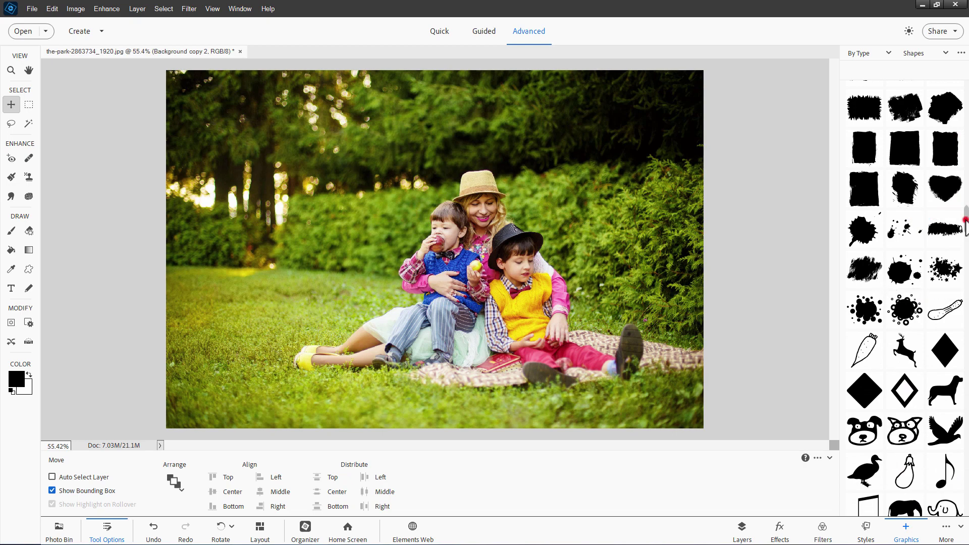
{"action": "left_click_drag", "start_coordinate": [965, 222], "coordinate": [967, 341]}
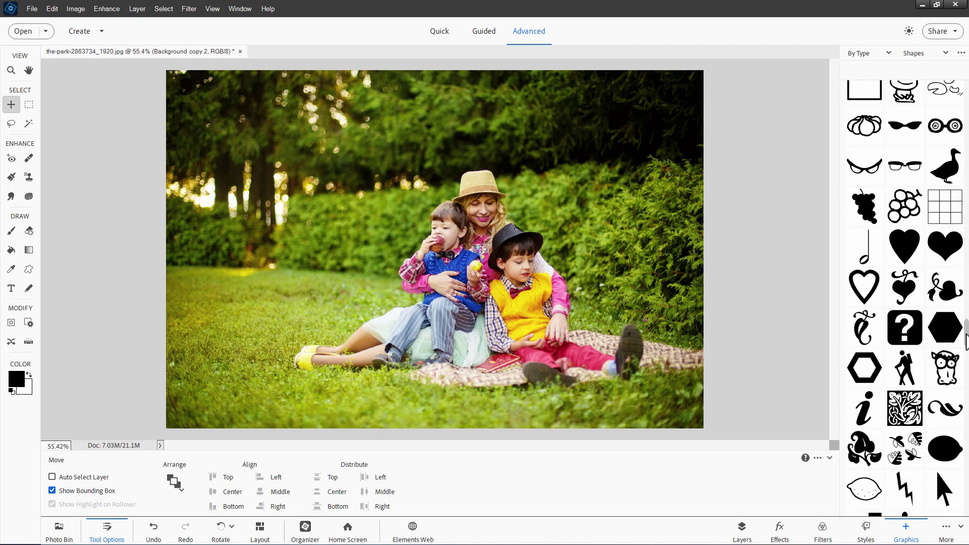
{"action": "double_click", "coordinate": [944, 246]}
{"action": "key", "text": "F11"}
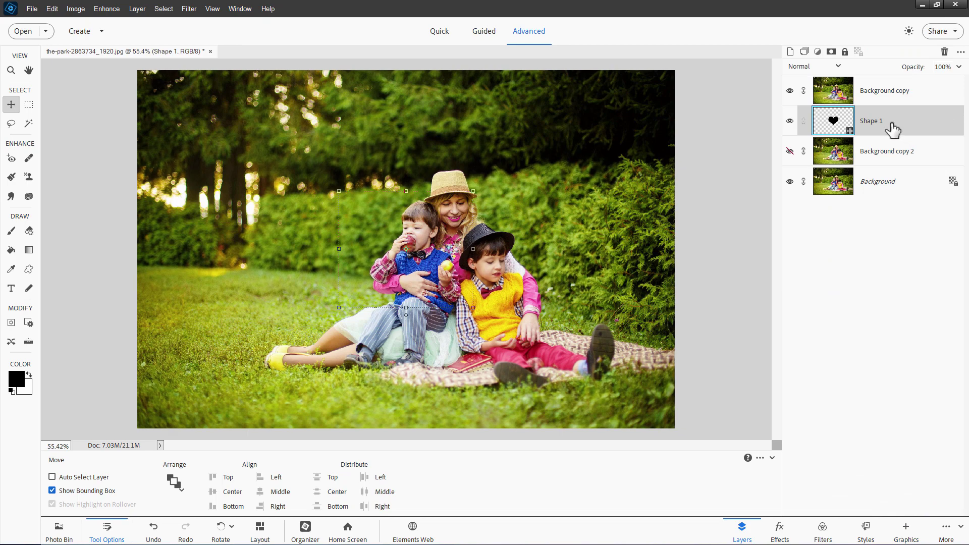
Move Shape 1 above Background copy and set its opacity to 56%.
{"action": "left_click_drag", "start_coordinate": [896, 118], "coordinate": [895, 91]}
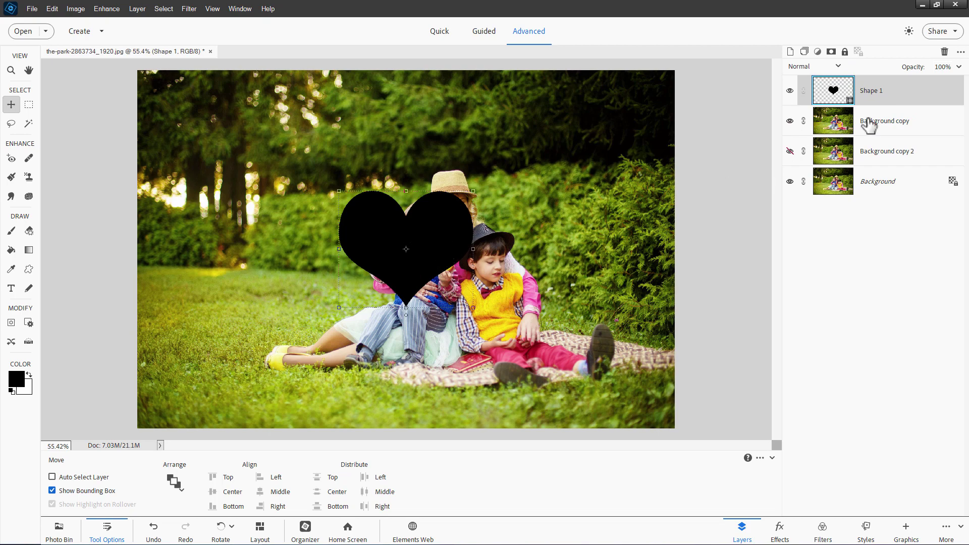
{"action": "left_click", "coordinate": [958, 67]}
{"action": "left_click", "coordinate": [939, 79]}
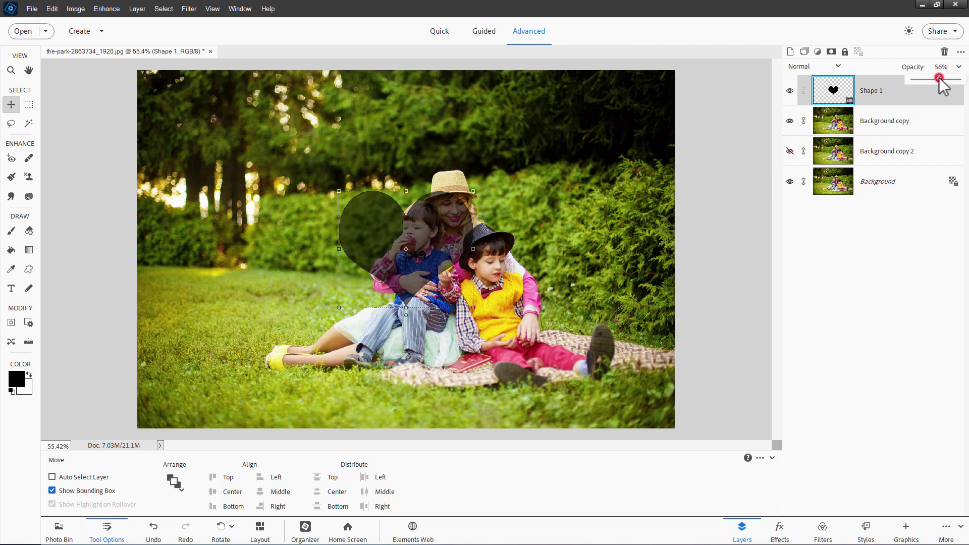
Enlarge the heart to about 231% by 238% over the family and commit.
{"action": "left_click_drag", "start_coordinate": [474, 309], "coordinate": [579, 390]}
{"action": "mouse_move", "coordinate": [498, 262]}
{"action": "left_mouse_down"}
{"action": "mouse_move", "coordinate": [507, 295]}
{"action": "mouse_move", "coordinate": [505, 217]}
{"action": "mouse_move", "coordinate": [499, 249]}
{"action": "left_mouse_up"}
{"action": "left_click_drag", "start_coordinate": [573, 342], "coordinate": [650, 410]}
{"action": "left_click_drag", "start_coordinate": [509, 306], "coordinate": [467, 292]}
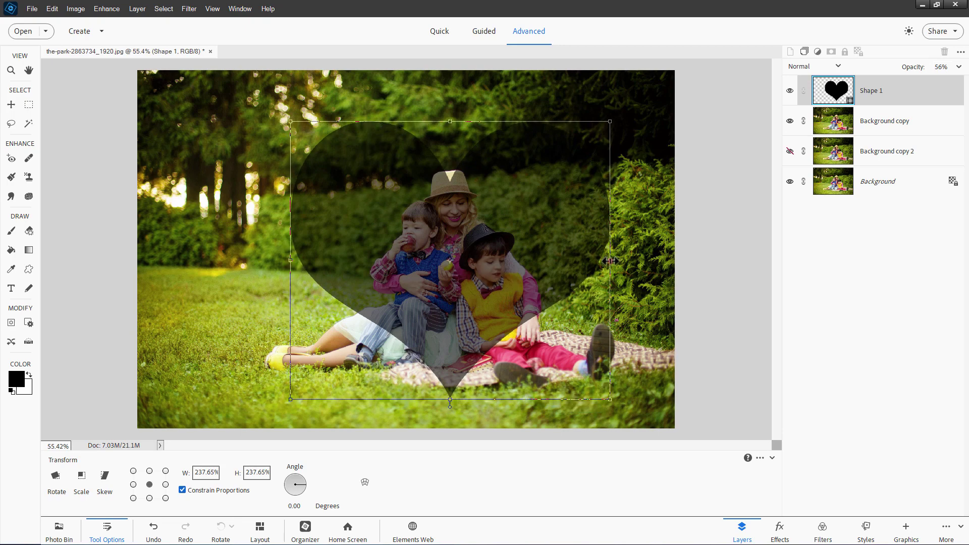
{"action": "mouse_move", "coordinate": [609, 260]}
{"action": "left_mouse_down"}
{"action": "mouse_move", "coordinate": [545, 260]}
{"action": "mouse_move", "coordinate": [617, 265]}
{"action": "mouse_move", "coordinate": [601, 261]}
{"action": "left_mouse_up"}
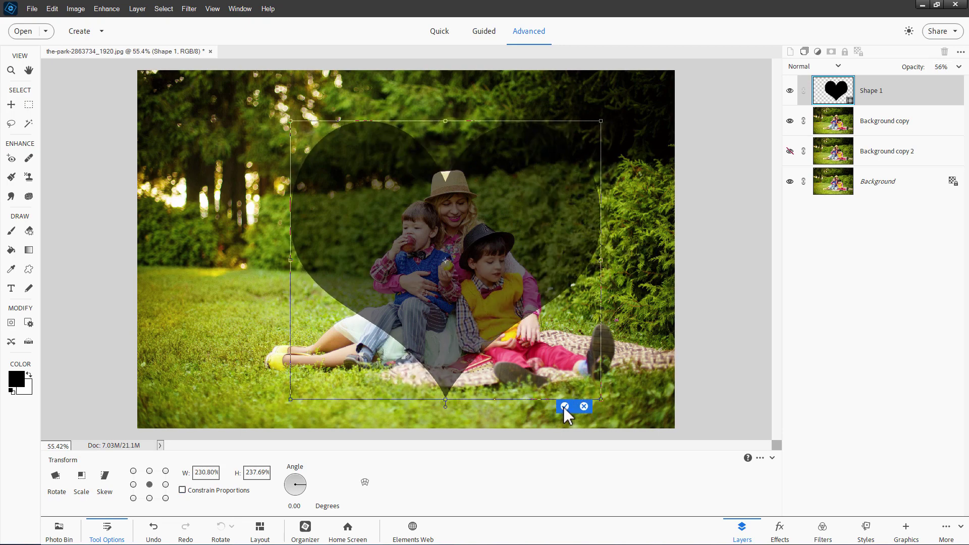
{"action": "left_click", "coordinate": [564, 407]}
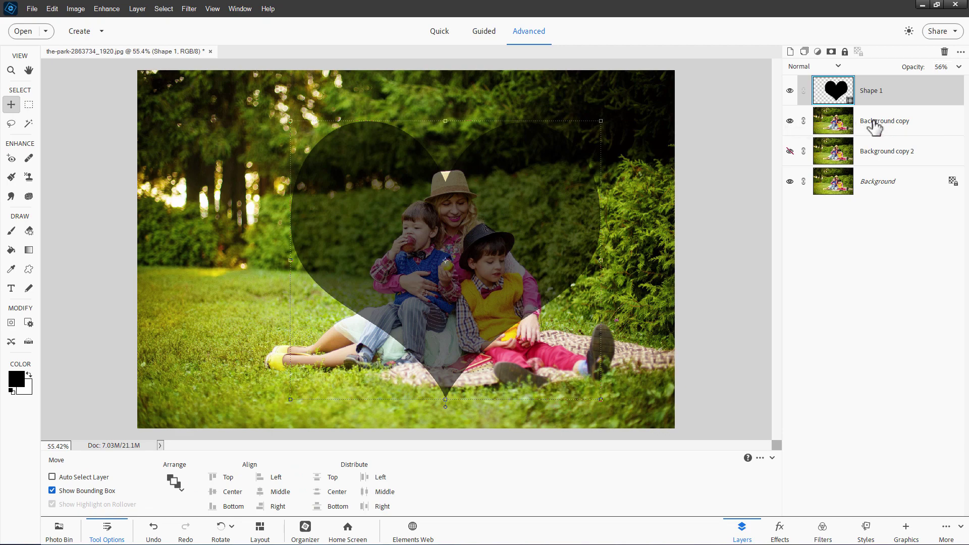
Restore Shape 1 to 100% opacity and place it below Background copy.
{"action": "left_click", "coordinate": [958, 67]}
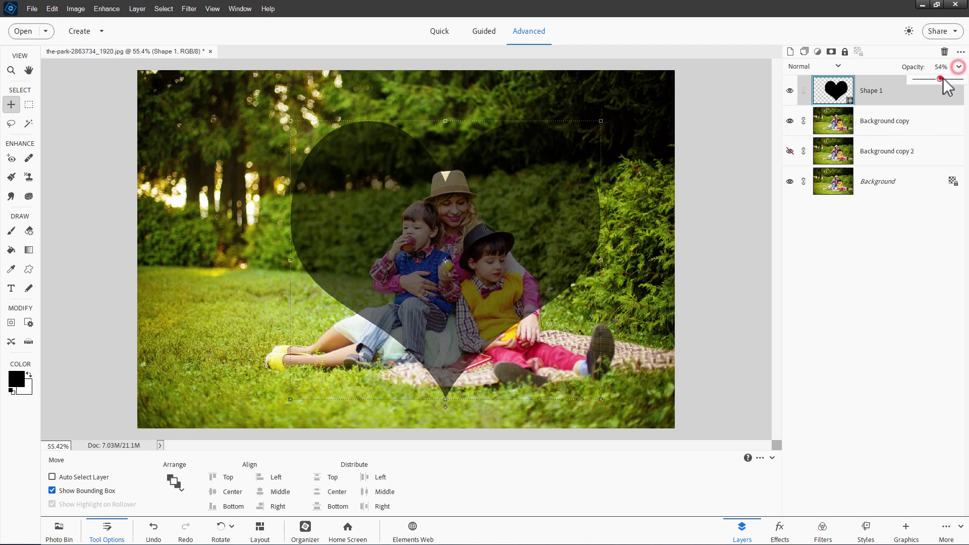
{"action": "left_click_drag", "start_coordinate": [943, 80], "coordinate": [961, 80]}
{"action": "left_click_drag", "start_coordinate": [898, 97], "coordinate": [887, 123]}
Clip Background copy to the heart shape and hide the original Background layer.
{"action": "left_click", "coordinate": [903, 98]}
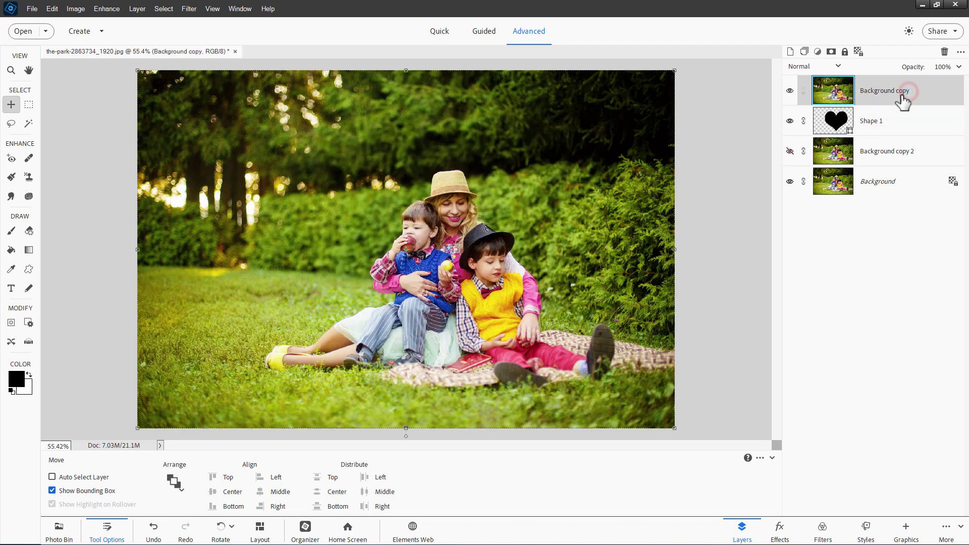
{"action": "right_click", "coordinate": [877, 95]}
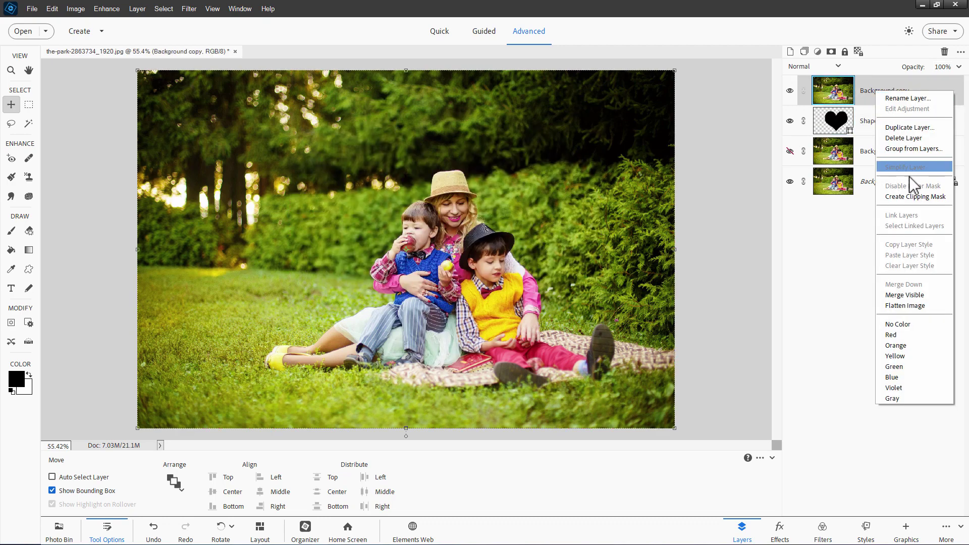
{"action": "left_click", "coordinate": [912, 195]}
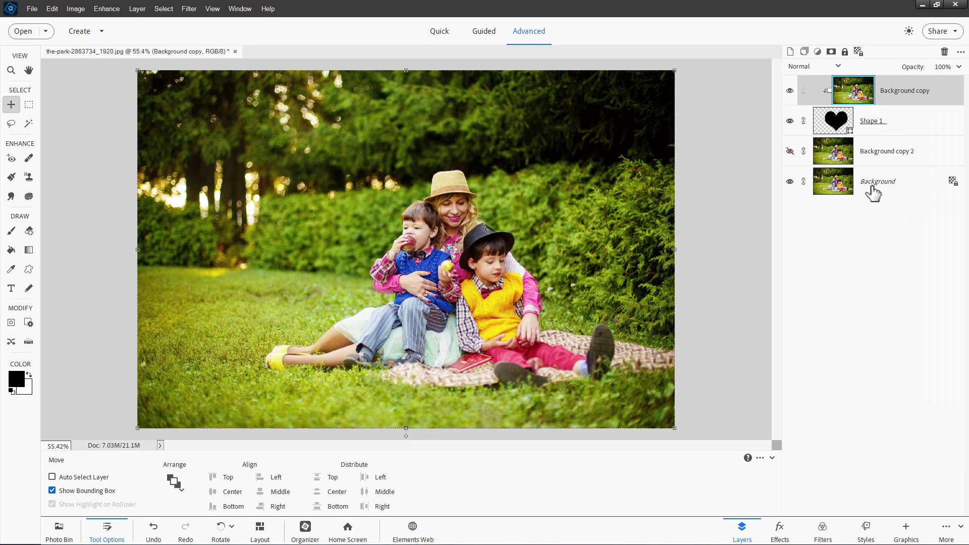
{"action": "left_click", "coordinate": [790, 182]}
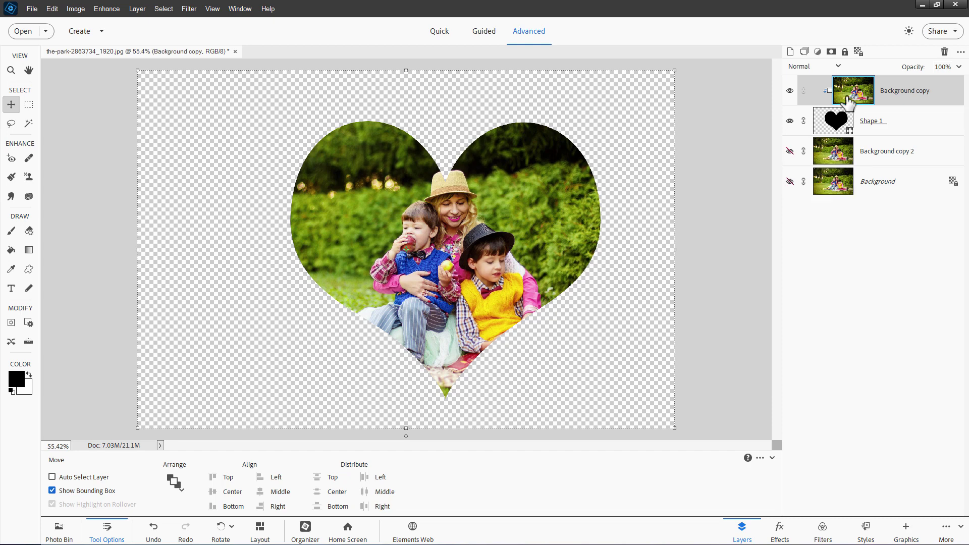
Reposition the family photo within the heart, then move the heart and photo together toward the canvas centre.
{"action": "mouse_move", "coordinate": [505, 237]}
{"action": "left_mouse_down"}
{"action": "mouse_move", "coordinate": [525, 247]}
{"action": "mouse_move", "coordinate": [514, 246]}
{"action": "left_mouse_up"}
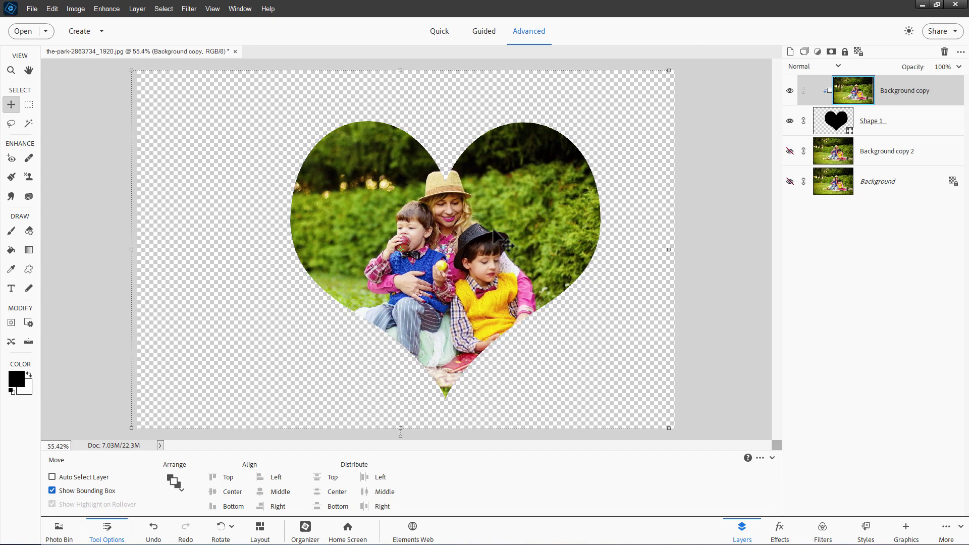
{"action": "key", "text": "shift"}
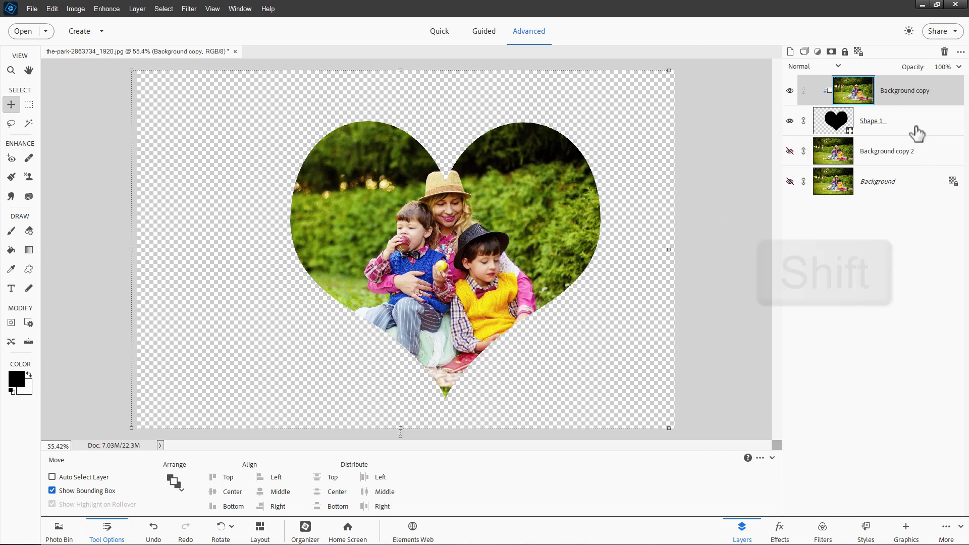
{"action": "left_click", "coordinate": [918, 130], "text": "shift"}
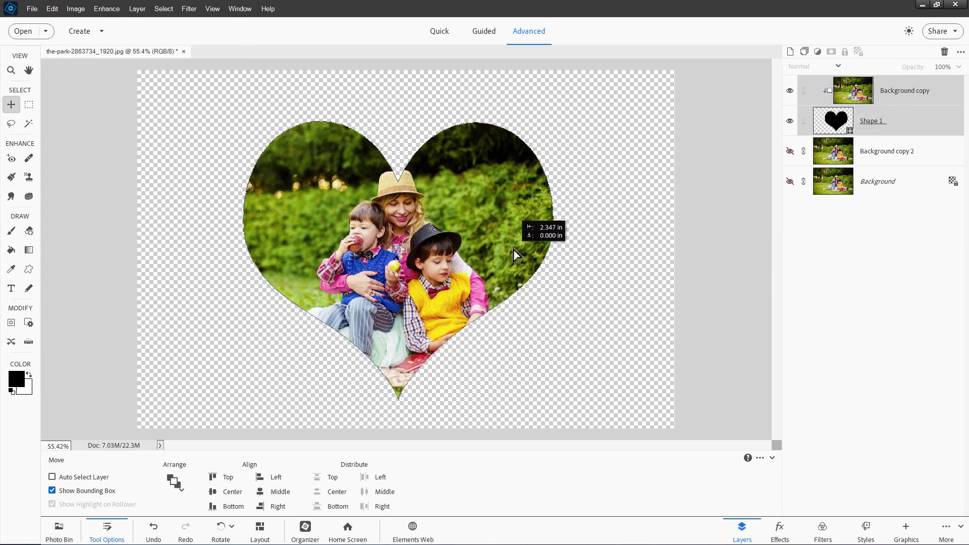
{"action": "left_click_drag", "start_coordinate": [513, 249], "coordinate": [514, 243]}
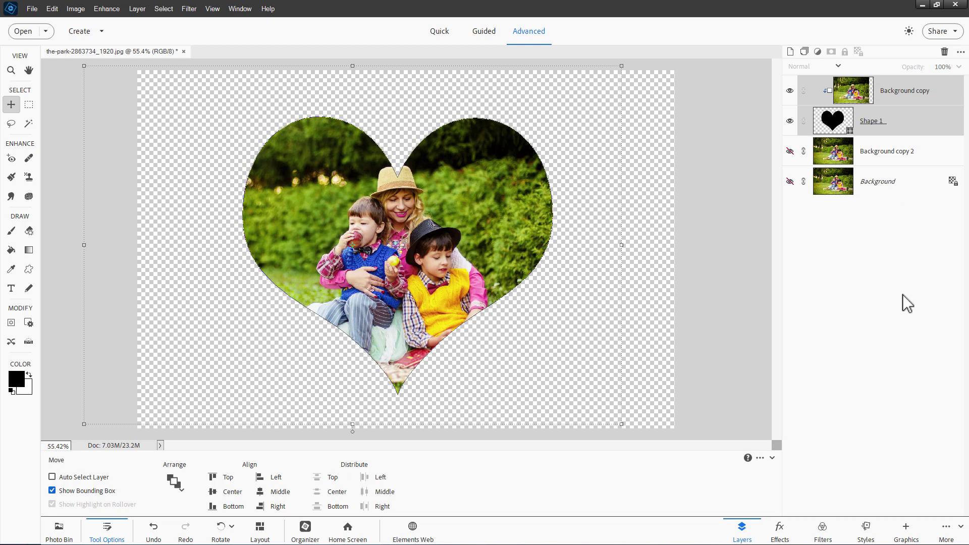
Apply the Nature Hearts2 background from the Graphics Backgrounds category behind the heart photo.
{"action": "left_click", "coordinate": [906, 530]}
{"action": "left_click", "coordinate": [926, 53]}
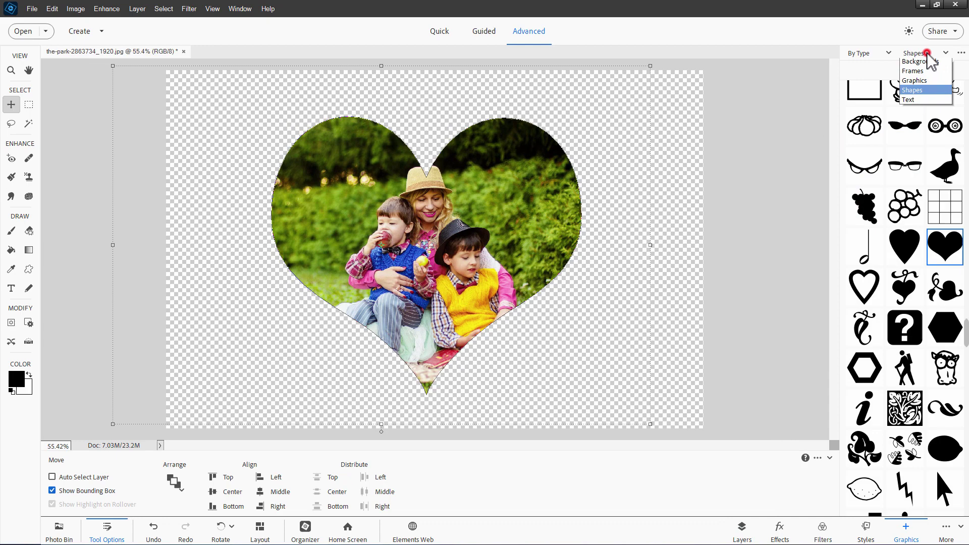
{"action": "left_click", "coordinate": [914, 63]}
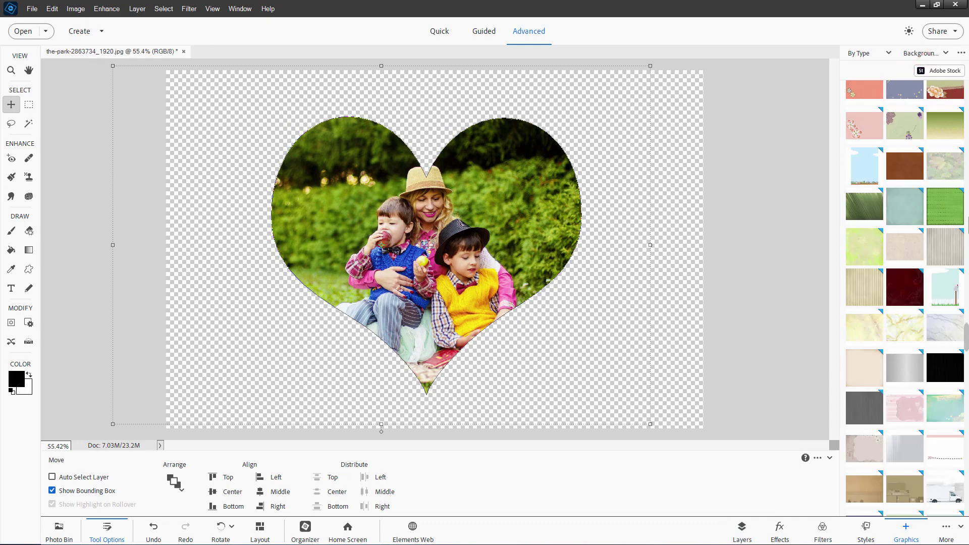
{"action": "left_click_drag", "start_coordinate": [966, 327], "coordinate": [966, 359]}
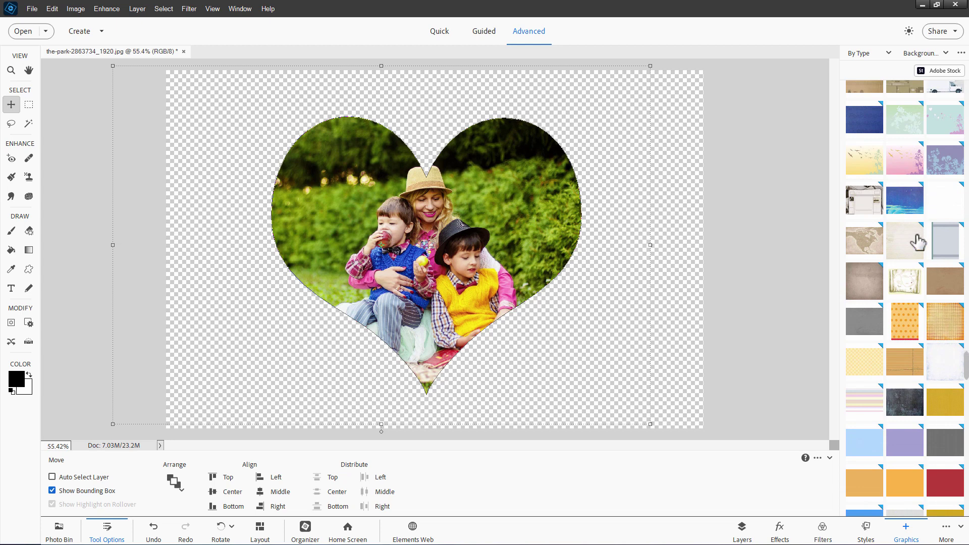
{"action": "double_click", "coordinate": [866, 158]}
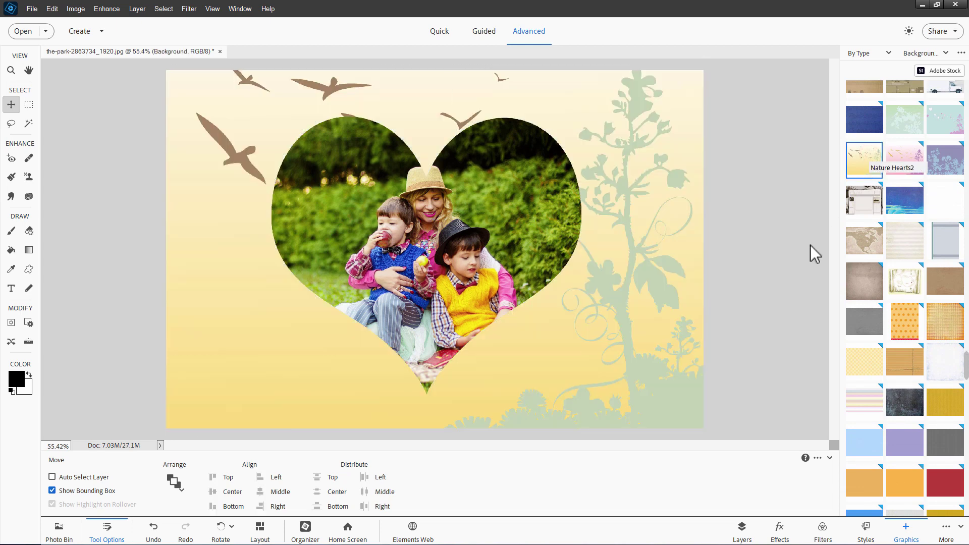
{"action": "left_click", "coordinate": [742, 530]}
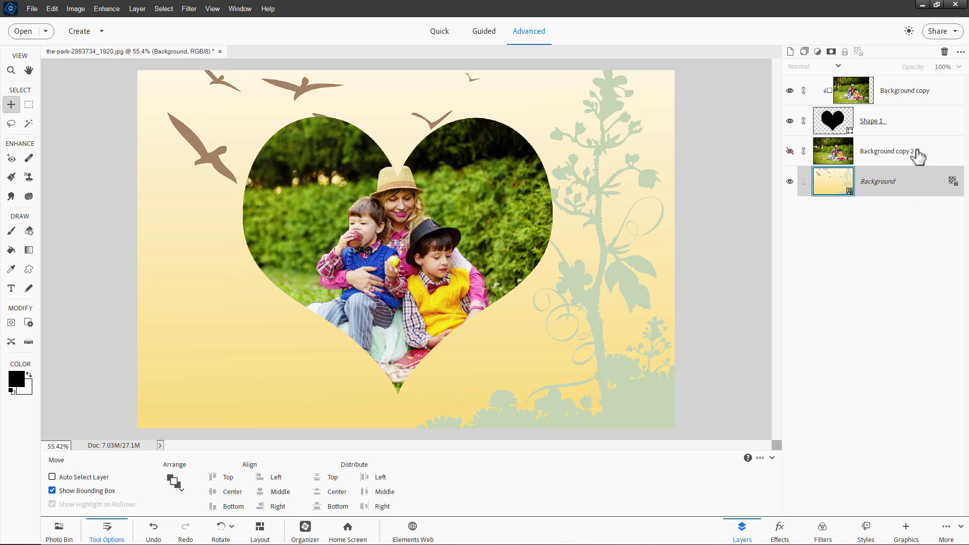
Nudge the Background copy photo and Shape 1 heart slightly right together, leaving Shape 1 selected.
{"action": "left_click", "coordinate": [911, 93]}
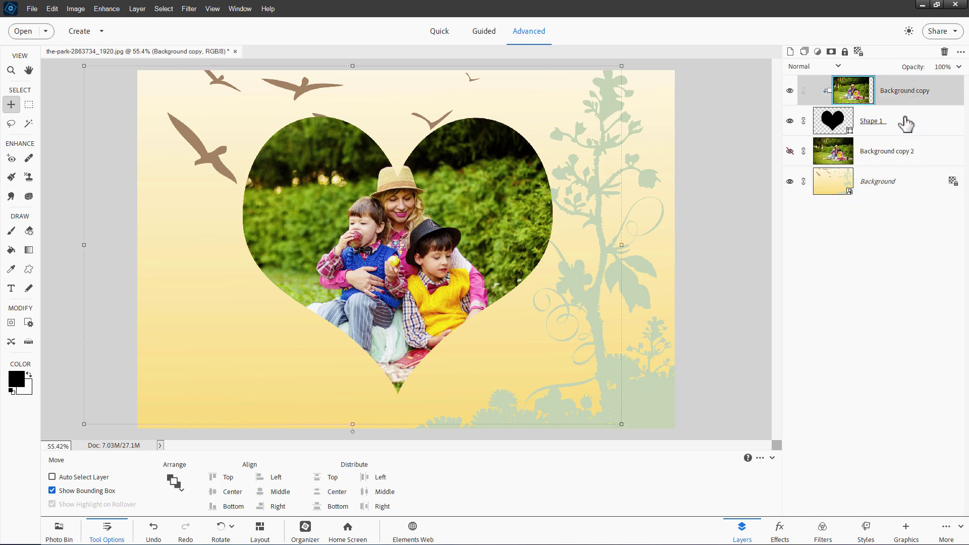
{"action": "left_click", "coordinate": [906, 122], "text": "ctrl"}
{"action": "left_click_drag", "start_coordinate": [471, 249], "coordinate": [479, 249]}
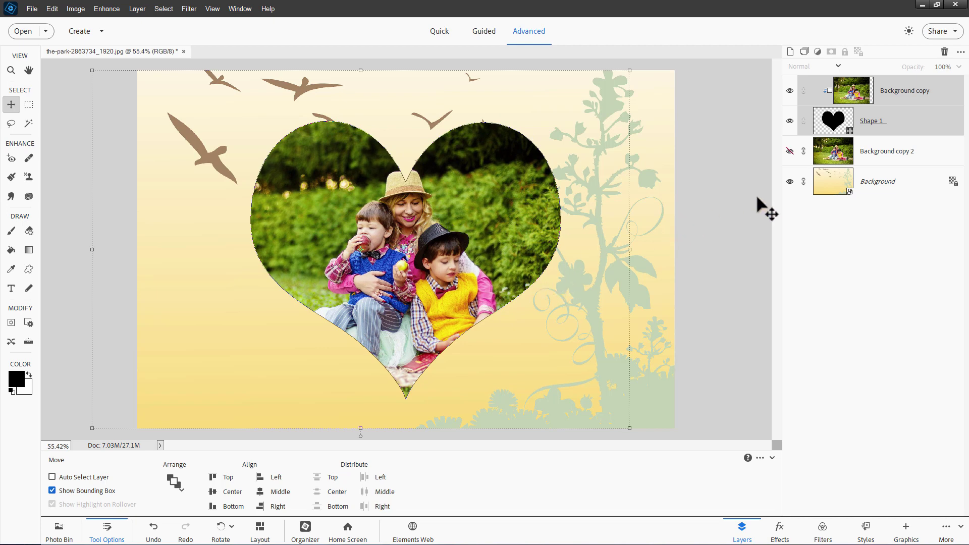
{"action": "left_click", "coordinate": [879, 125]}
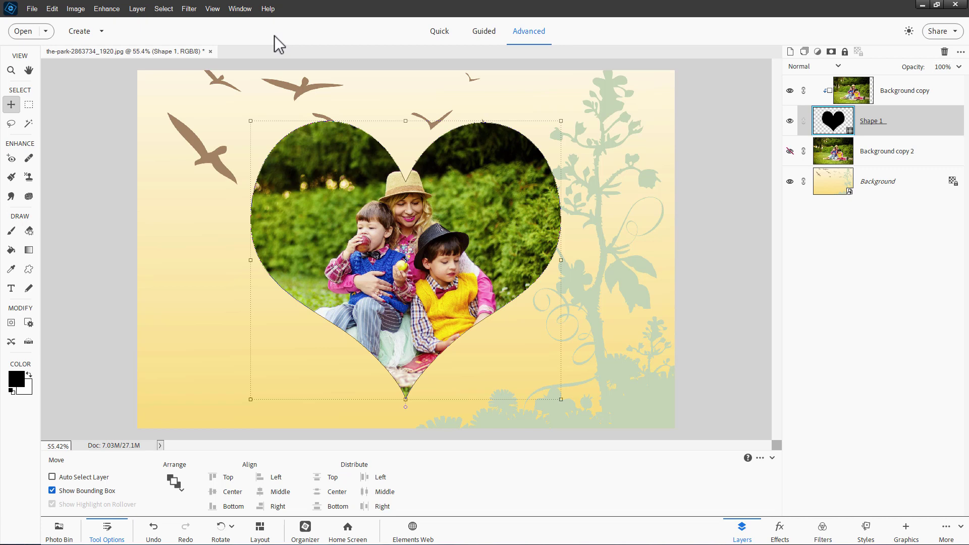
Add a drop shadow to the heart: angle 129°, size 29 px, distance 28 px, opacity 77%.
{"action": "left_click", "coordinate": [138, 9]}
{"action": "left_click", "coordinate": [163, 67]}
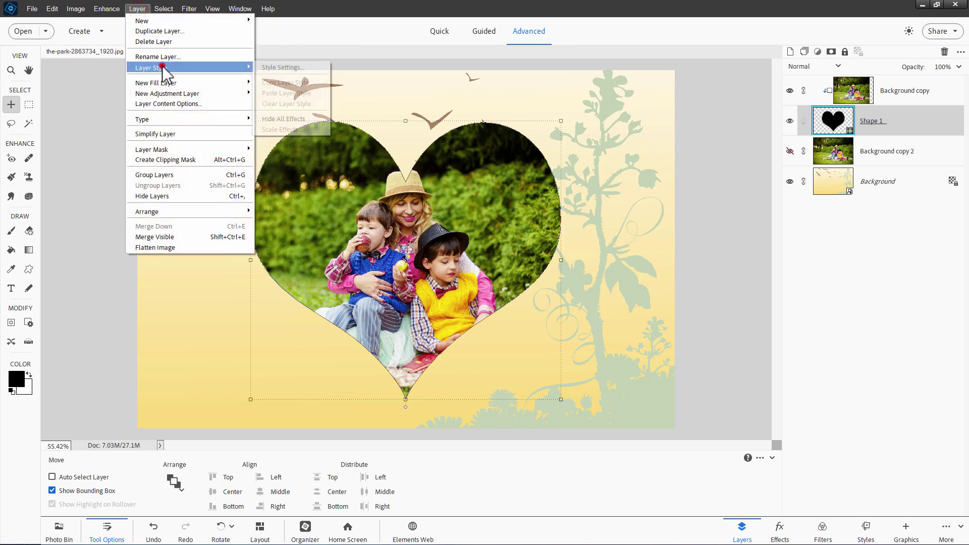
{"action": "left_click", "coordinate": [267, 67]}
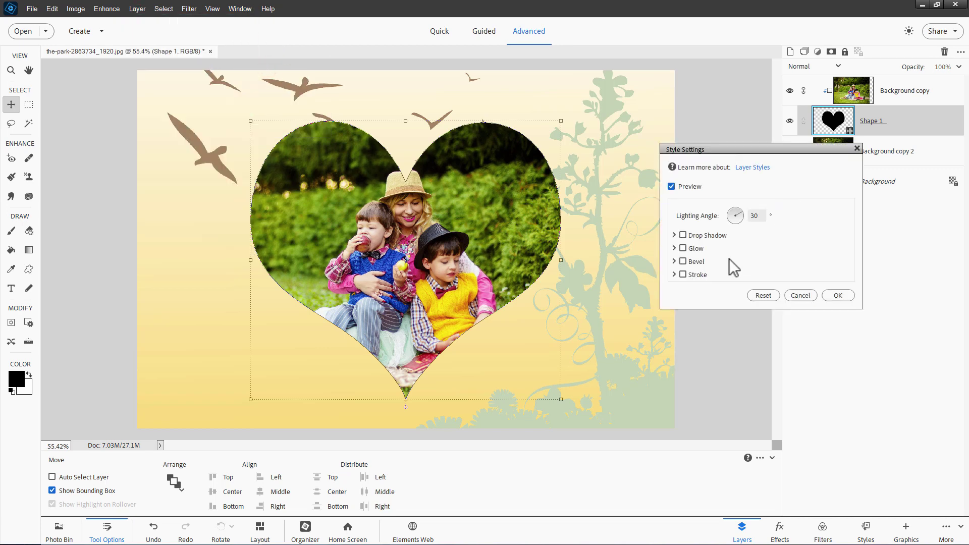
{"action": "left_click", "coordinate": [683, 236]}
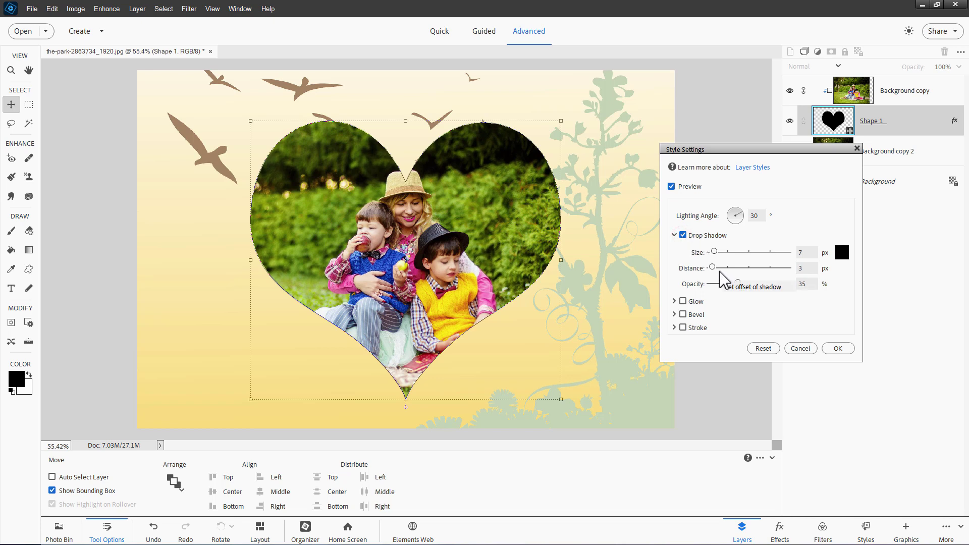
{"action": "left_click_drag", "start_coordinate": [713, 268], "coordinate": [718, 268]}
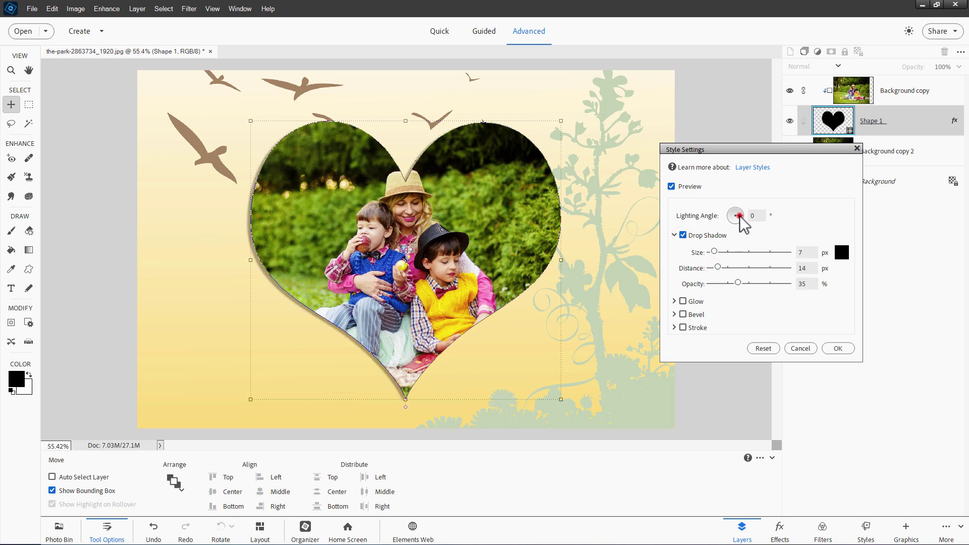
{"action": "left_click_drag", "start_coordinate": [740, 217], "coordinate": [732, 217]}
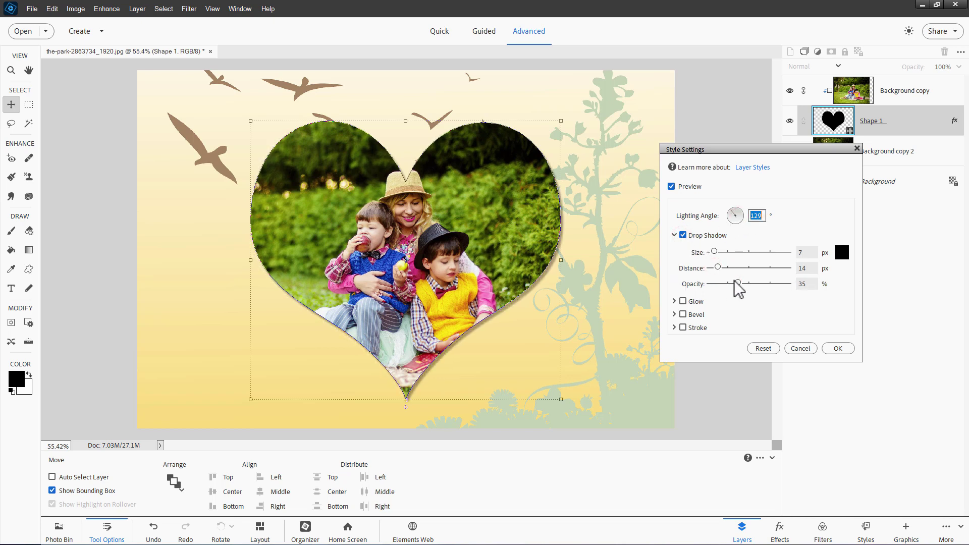
{"action": "left_click_drag", "start_coordinate": [743, 283], "coordinate": [771, 285]}
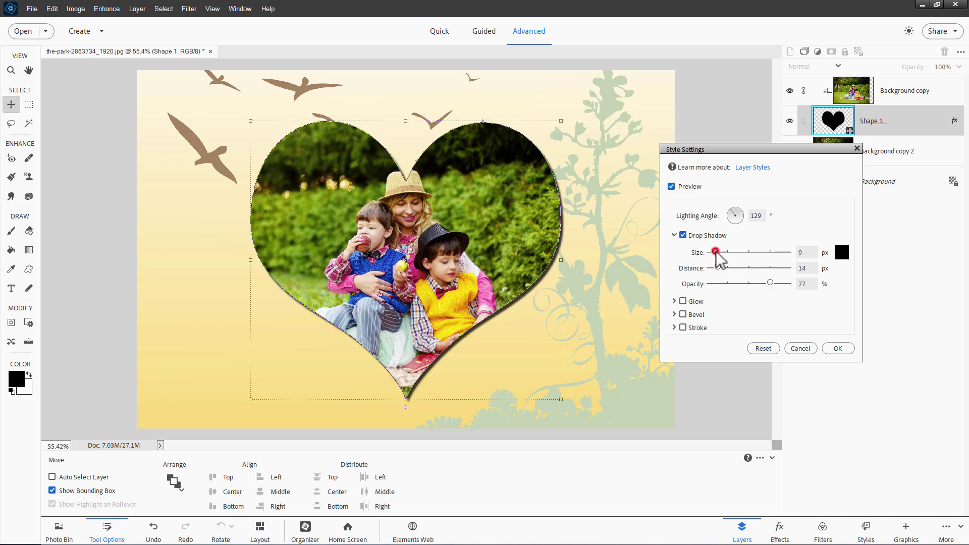
{"action": "left_click_drag", "start_coordinate": [715, 252], "coordinate": [716, 253]}
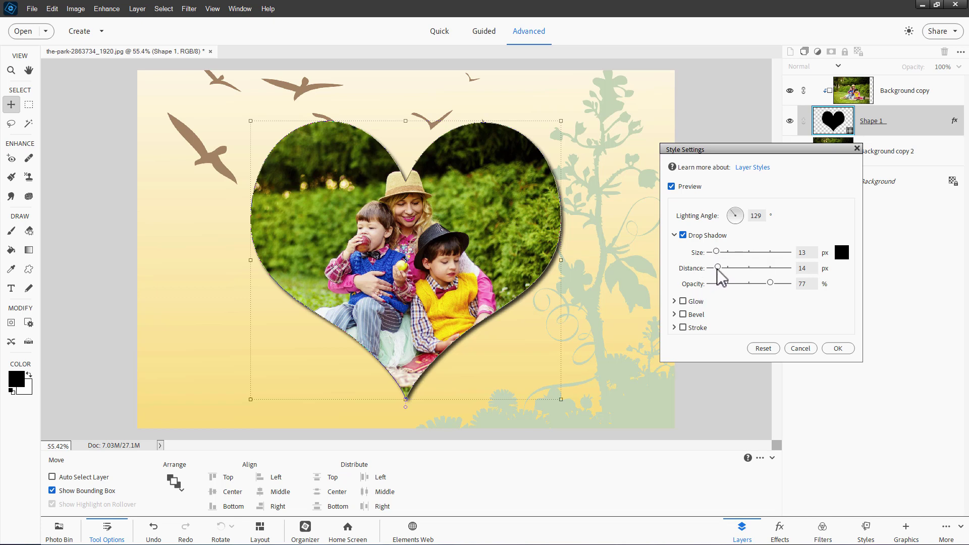
{"action": "left_click_drag", "start_coordinate": [722, 267], "coordinate": [722, 258]}
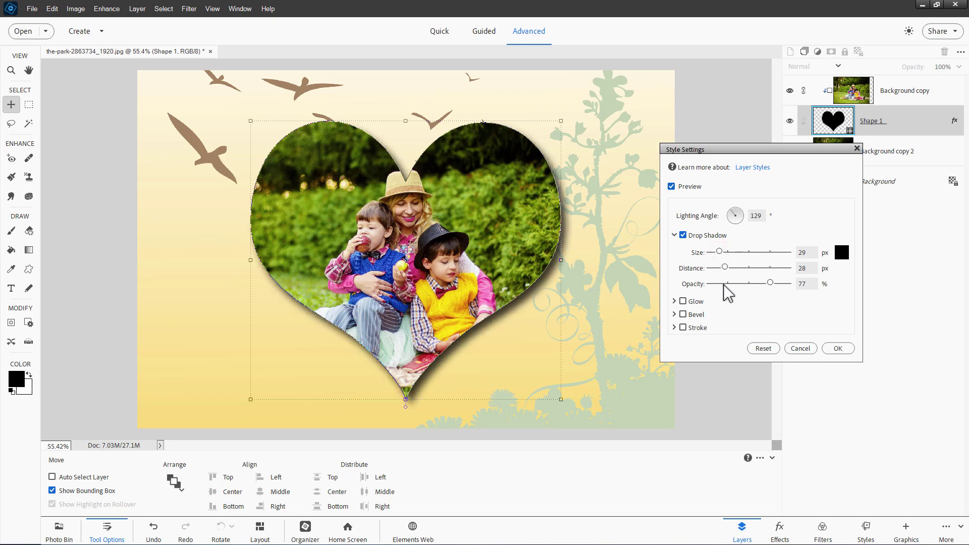
Add a 16 px outside stroke to the heart in bright green (#99e04d), starting from the tree's green.
{"action": "left_click", "coordinate": [682, 327]}
{"action": "left_click_drag", "start_coordinate": [712, 344], "coordinate": [717, 344]}
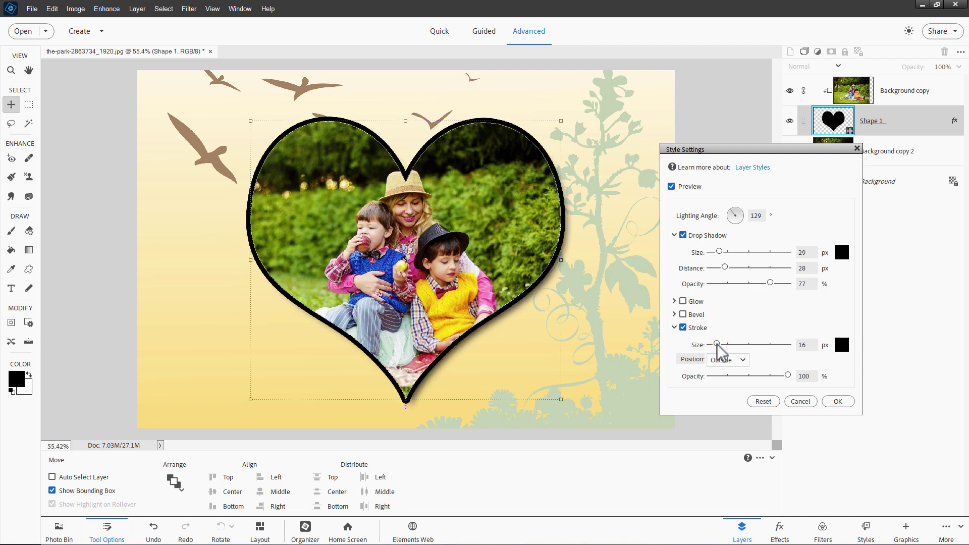
{"action": "left_click", "coordinate": [842, 346]}
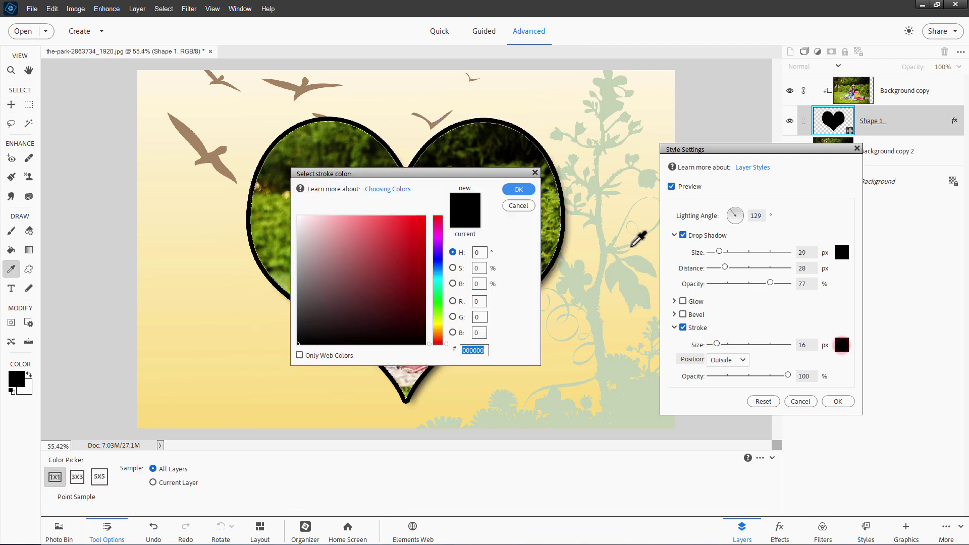
{"action": "left_click", "coordinate": [596, 292]}
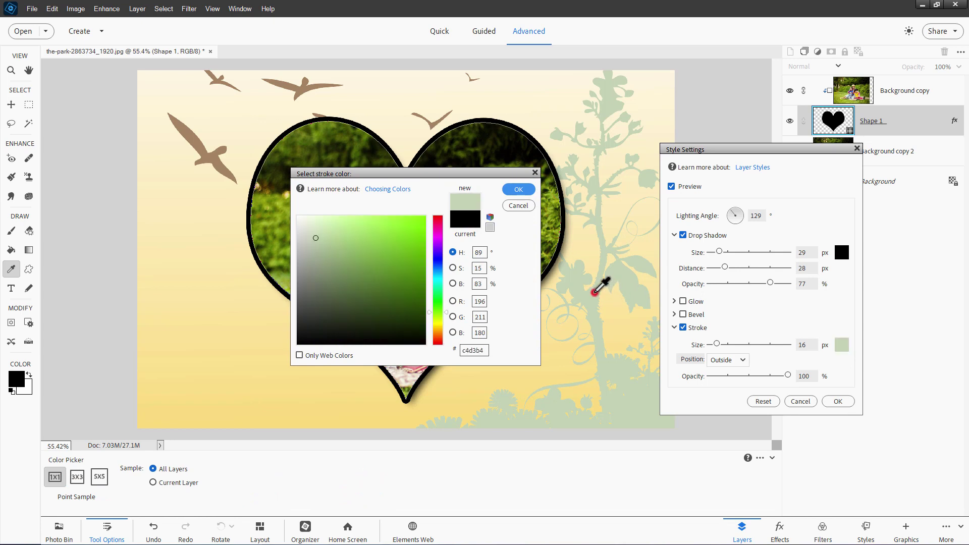
{"action": "left_click", "coordinate": [373, 231]}
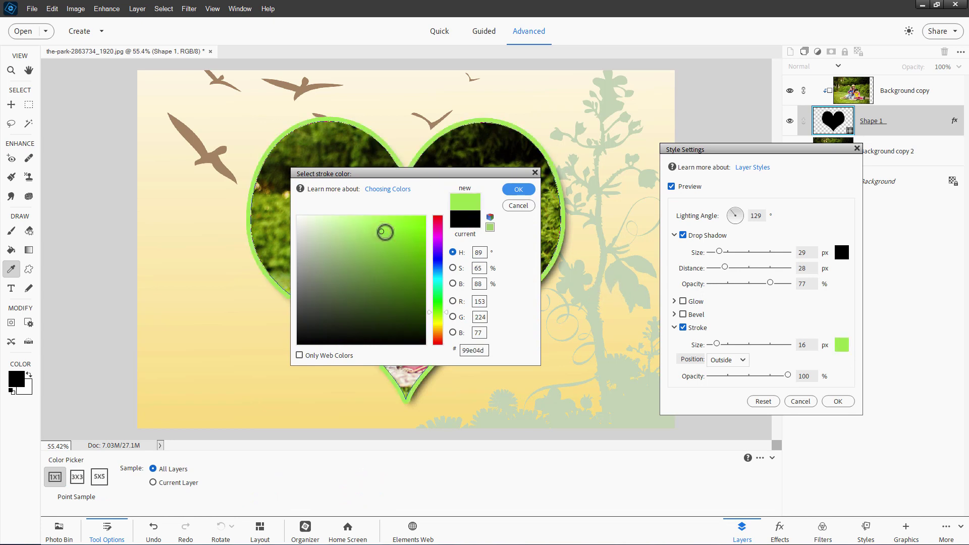
{"action": "left_click", "coordinate": [518, 189]}
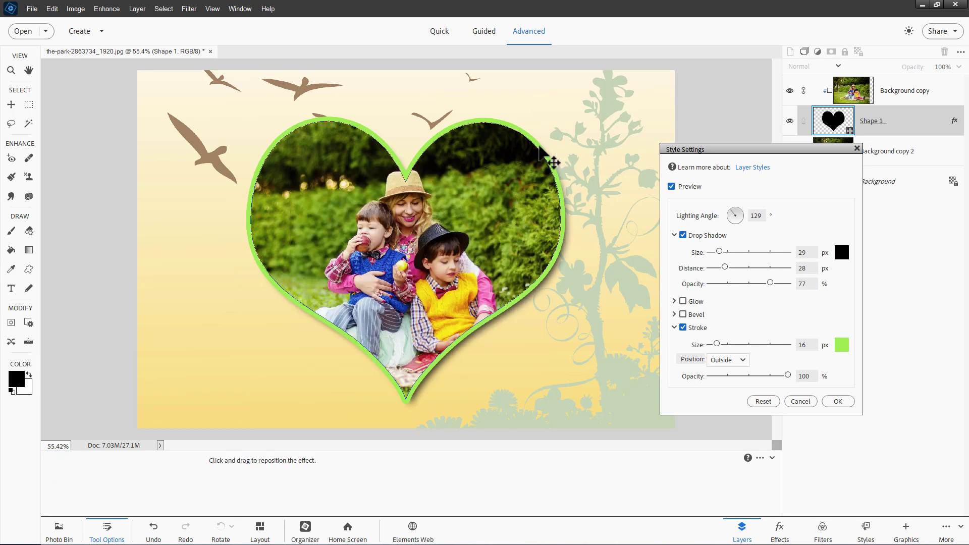
Apply the heart's shadow and stroke, select the Background layer, and browse Shapes in the Graphics library.
{"action": "left_click", "coordinate": [837, 401]}
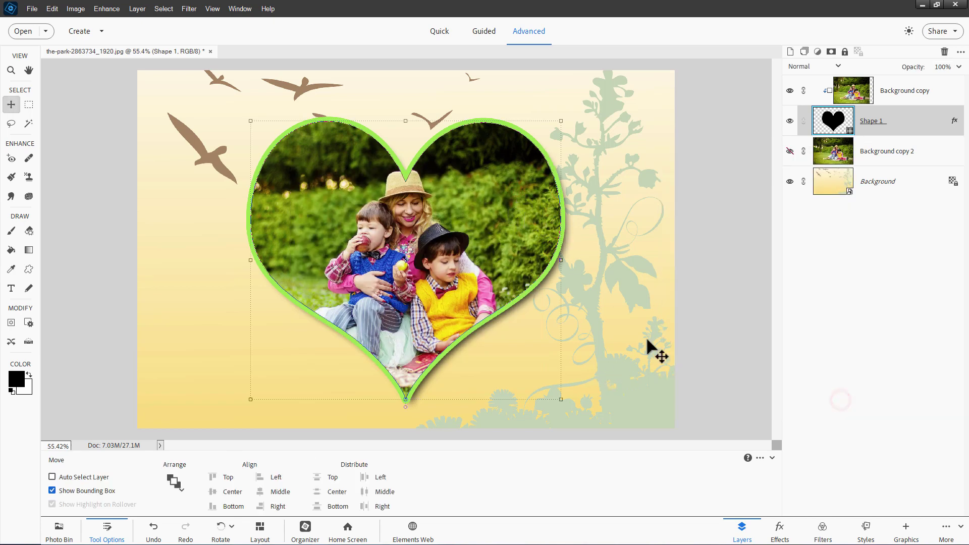
{"action": "left_click", "coordinate": [909, 183]}
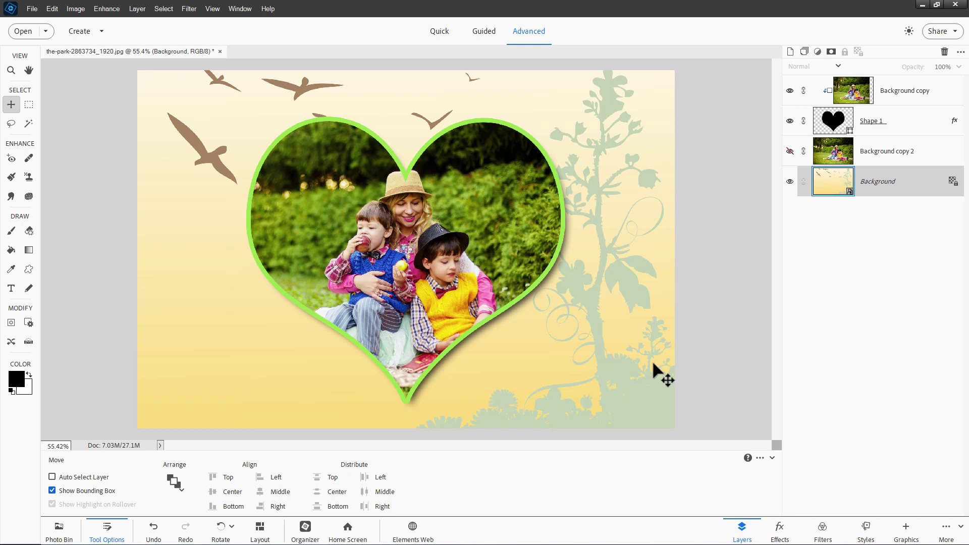
{"action": "left_click", "coordinate": [906, 530]}
{"action": "left_click", "coordinate": [936, 53]}
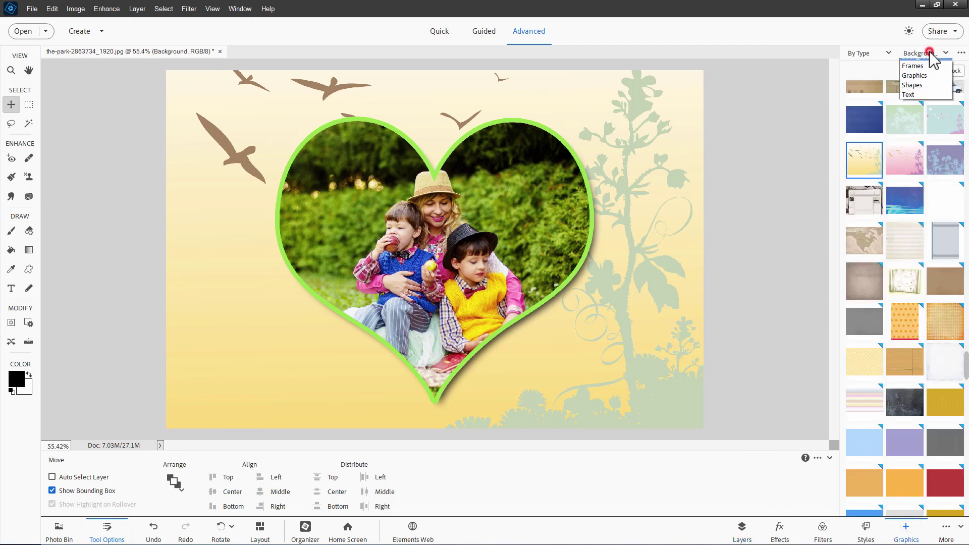
{"action": "left_click", "coordinate": [924, 94]}
{"action": "scroll", "coordinate": [955, 202], "scroll_direction": "down", "scroll_amount": 20}
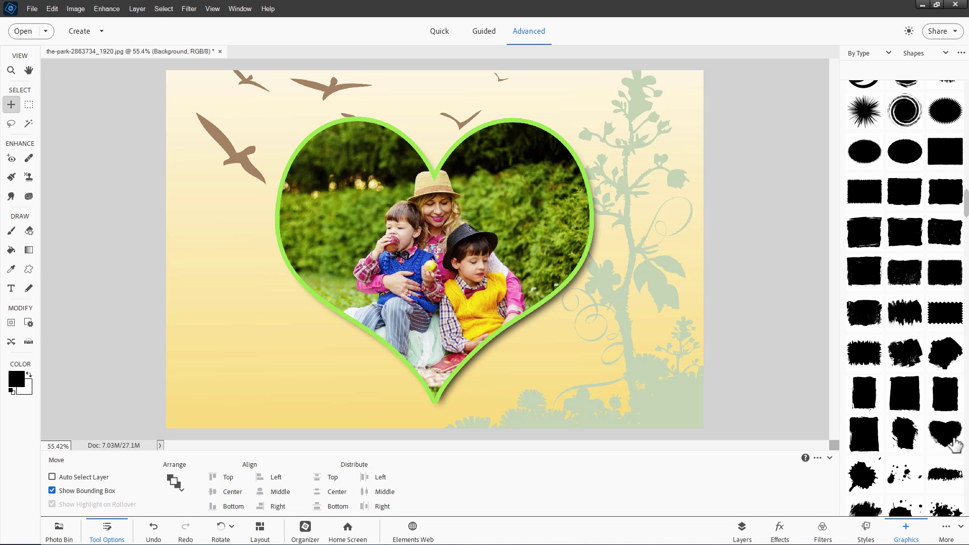
{"action": "left_click_drag", "start_coordinate": [965, 210], "coordinate": [965, 223]}
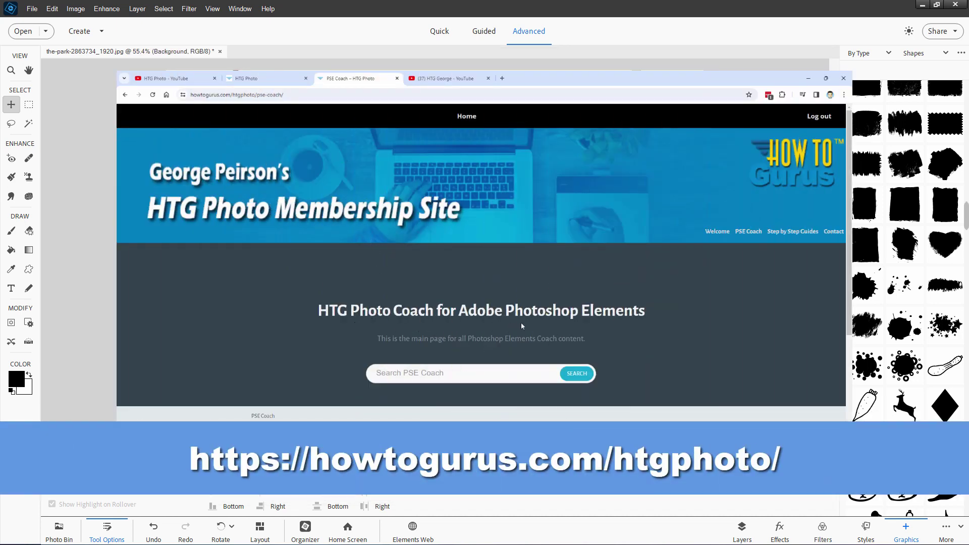
Expand the Photoshop Elements and Filters topics in the Photo Coach sidebar and browse them.
{"action": "scroll", "coordinate": [317, 291], "scroll_direction": "down", "scroll_amount": 5}
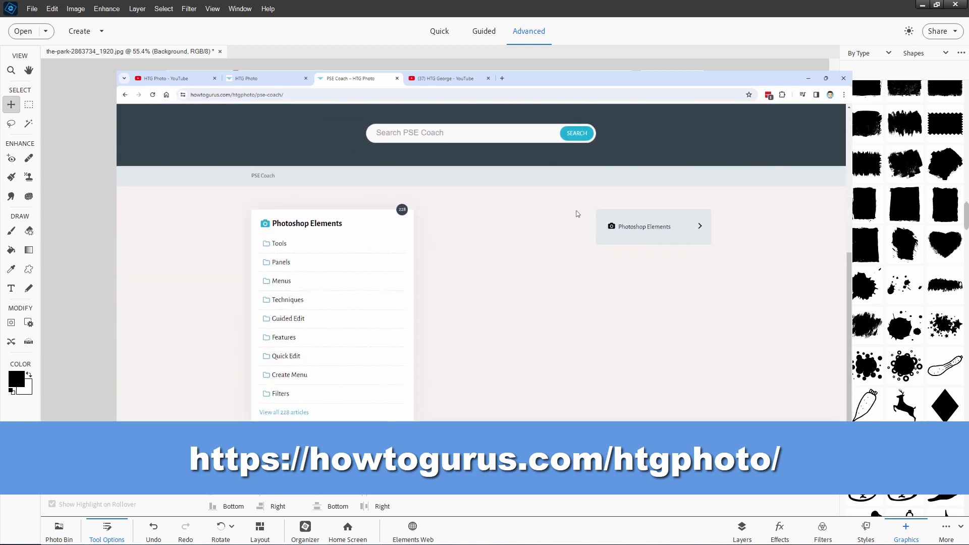
{"action": "left_click", "coordinate": [653, 228]}
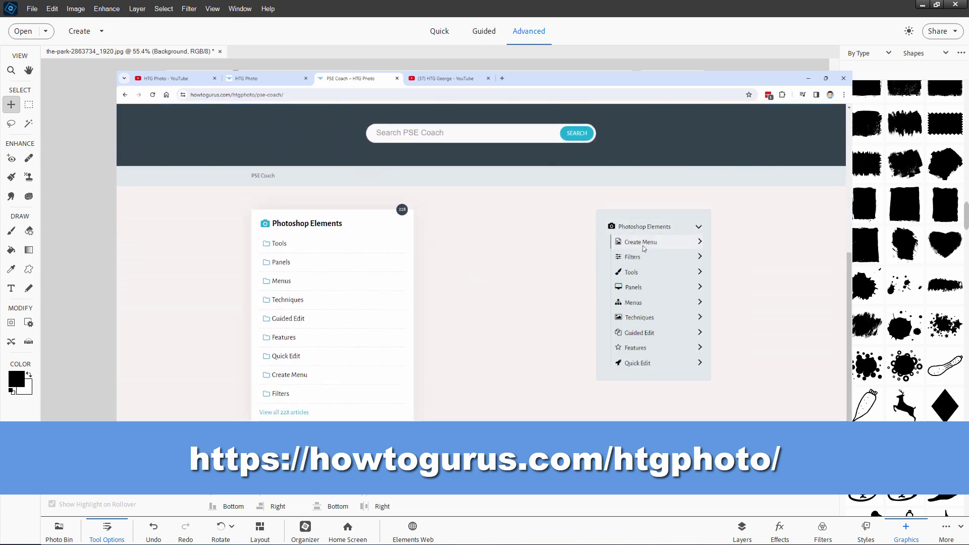
{"action": "left_click", "coordinate": [639, 258]}
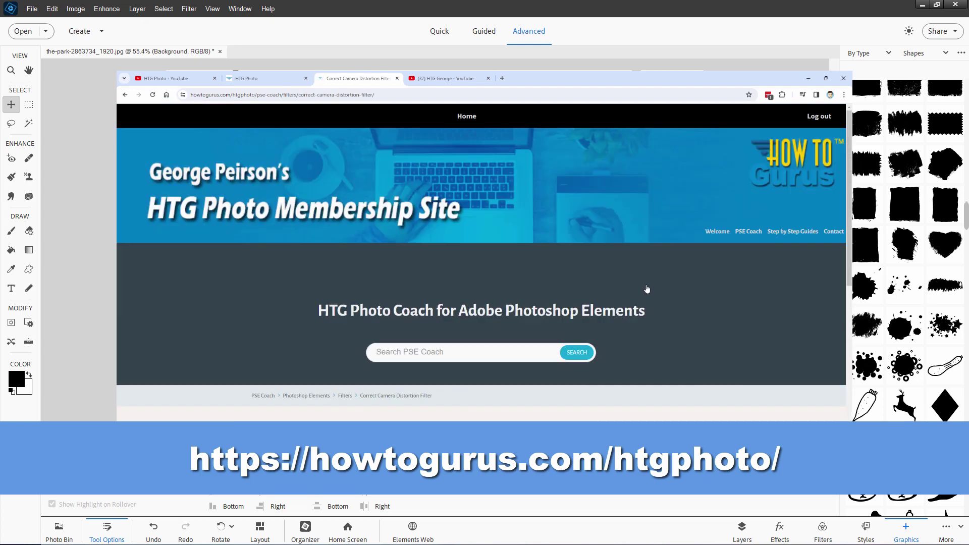
{"action": "scroll", "coordinate": [456, 274], "scroll_direction": "down", "scroll_amount": 5}
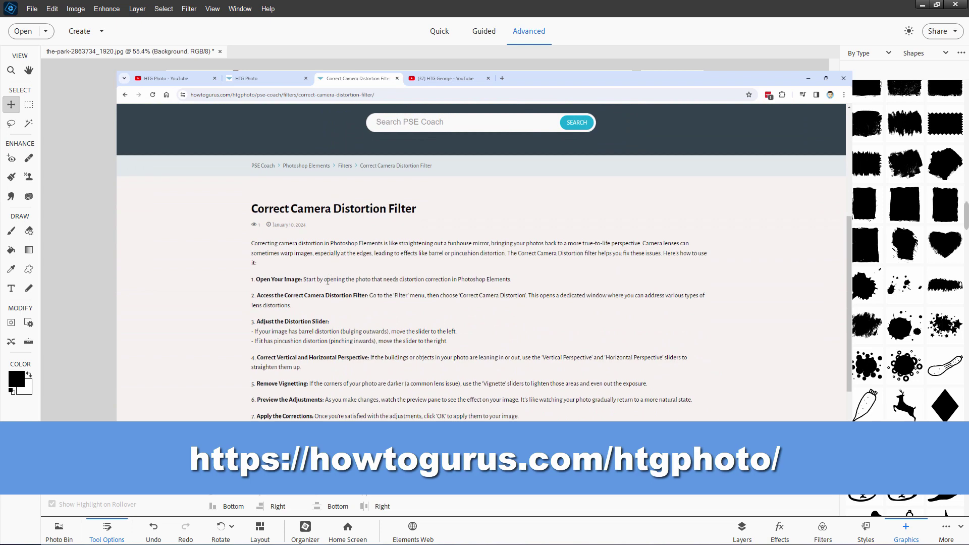
{"action": "scroll", "coordinate": [424, 282], "scroll_direction": "down", "scroll_amount": 1}
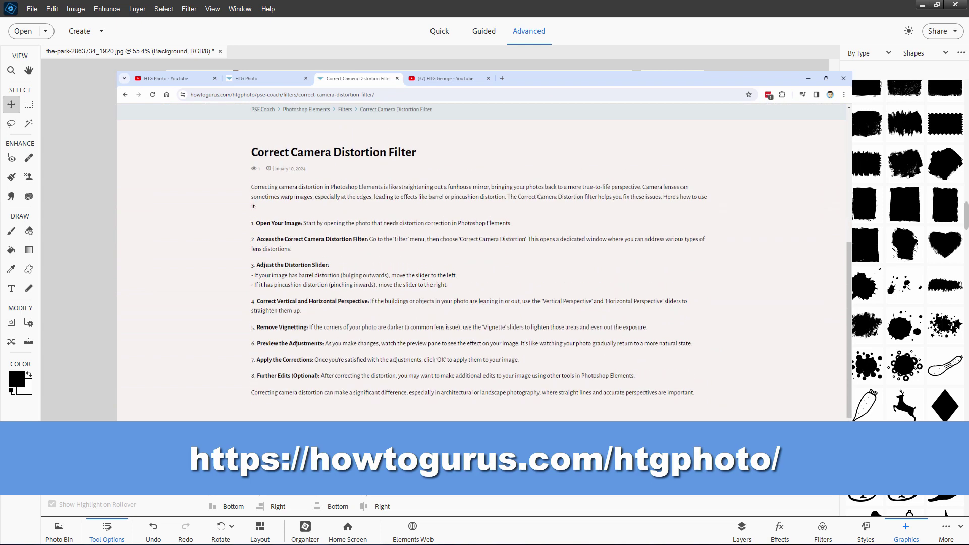
Search the site for 'justify' to reach the Justify Text article.
{"action": "scroll", "coordinate": [424, 282], "scroll_direction": "up", "scroll_amount": 5}
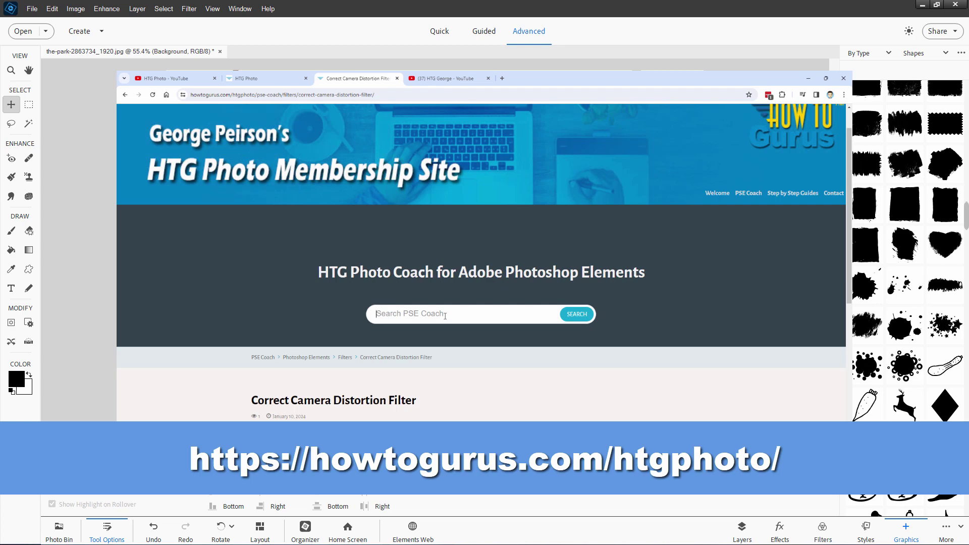
{"action": "type", "text": "justify t"}
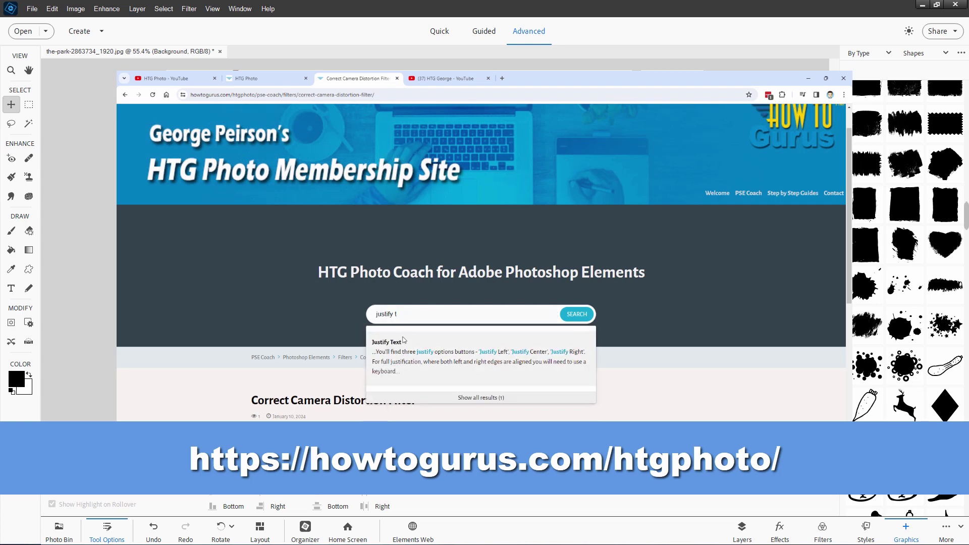
{"action": "scroll", "coordinate": [333, 311], "scroll_direction": "down", "scroll_amount": 4}
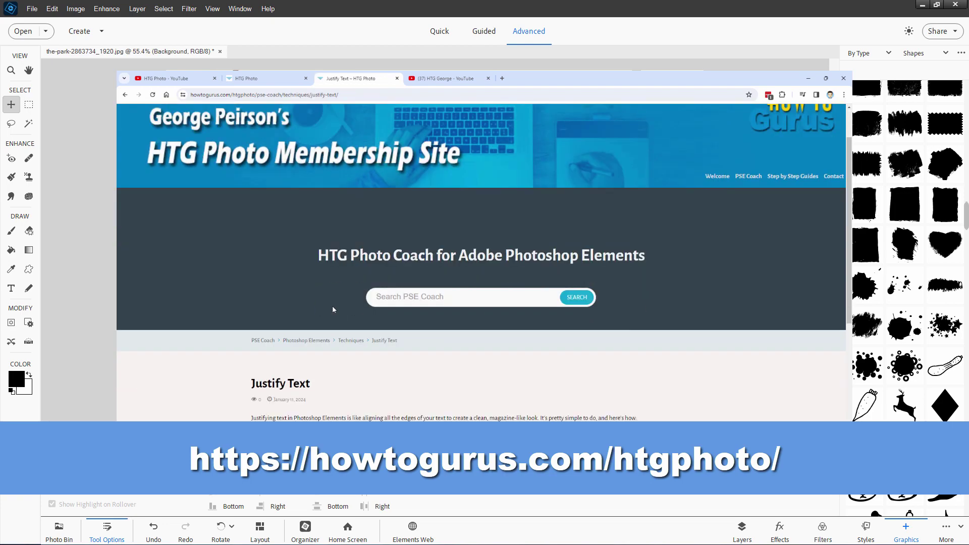